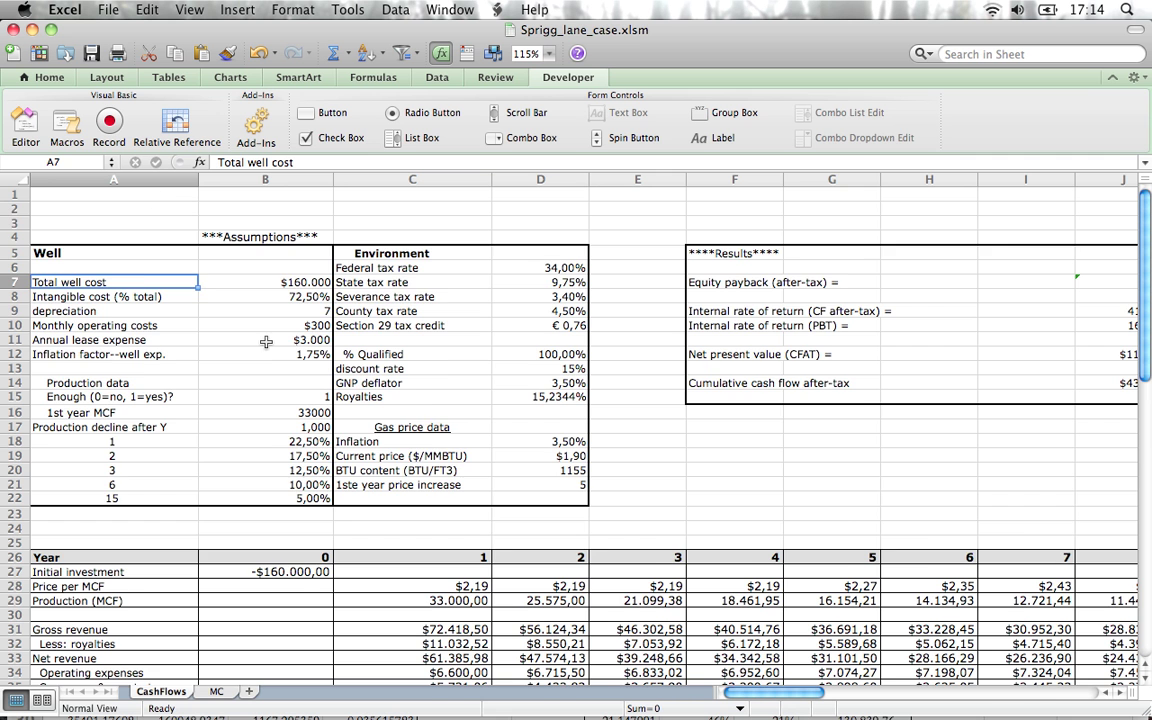
# Inspect the year-1 Price per MCF formula and leave it unchanged
pyautogui.scroll(-2, 266, 342)
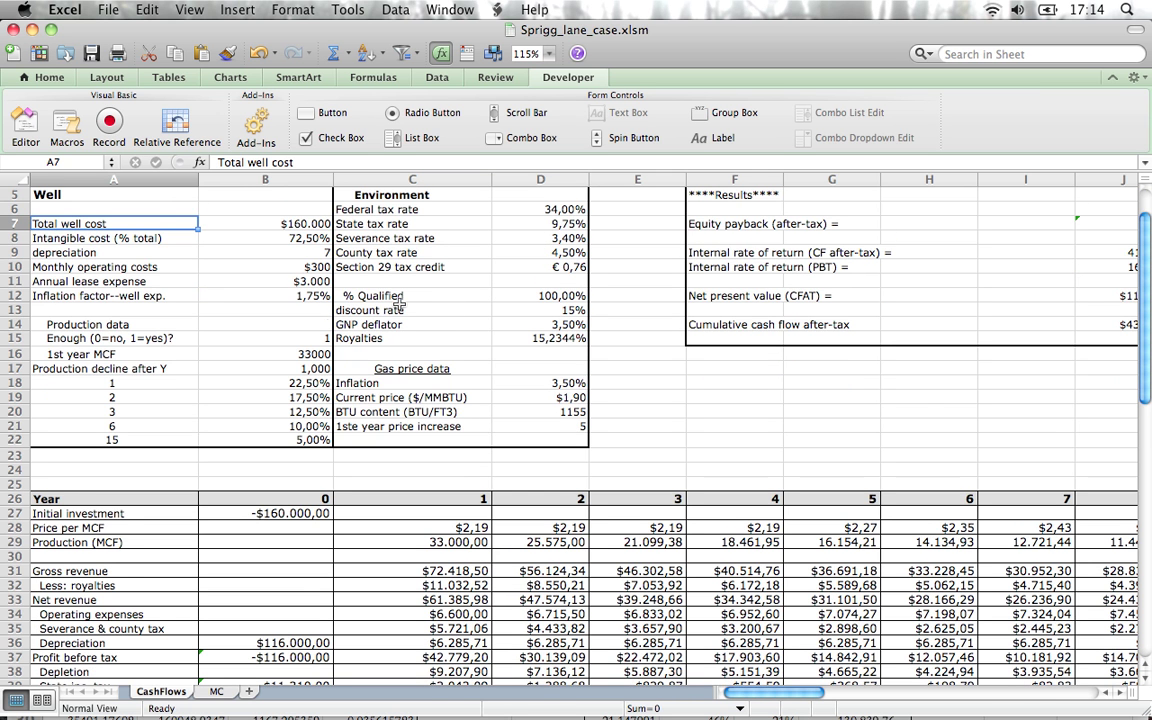
pyautogui.scroll(-5, 399, 302)
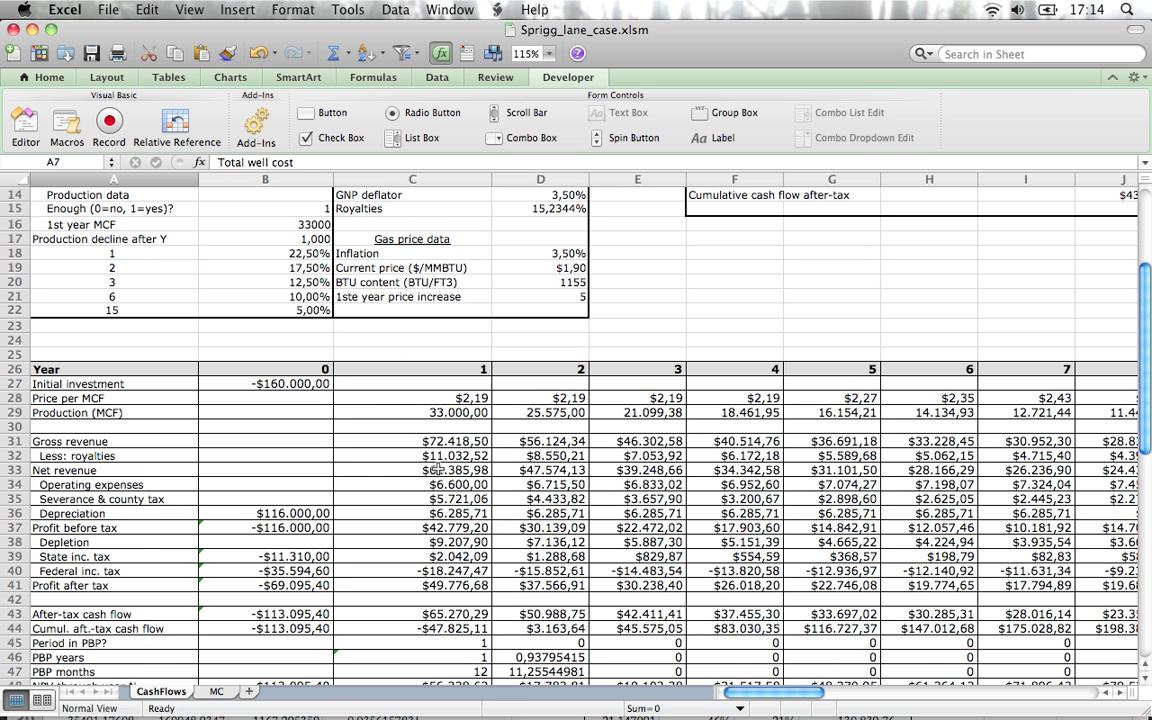
pyautogui.scroll(1, 431, 465)
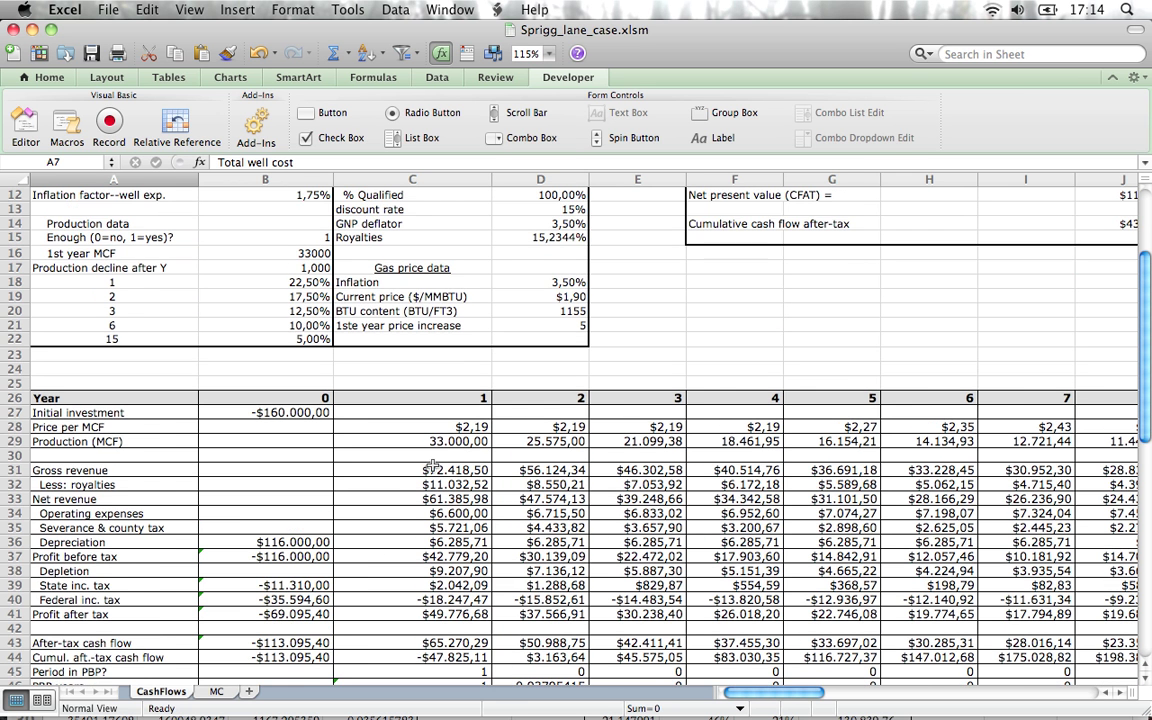
pyautogui.scroll(-2, 431, 465)
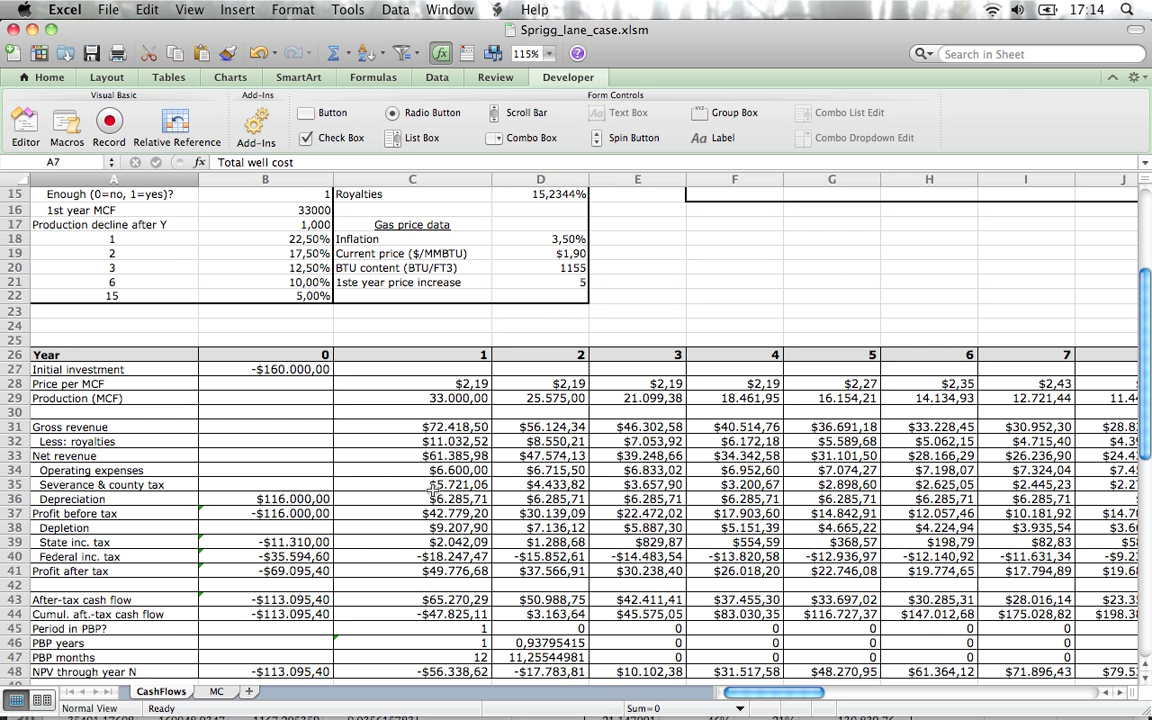
pyautogui.scroll(-5, 396, 469)
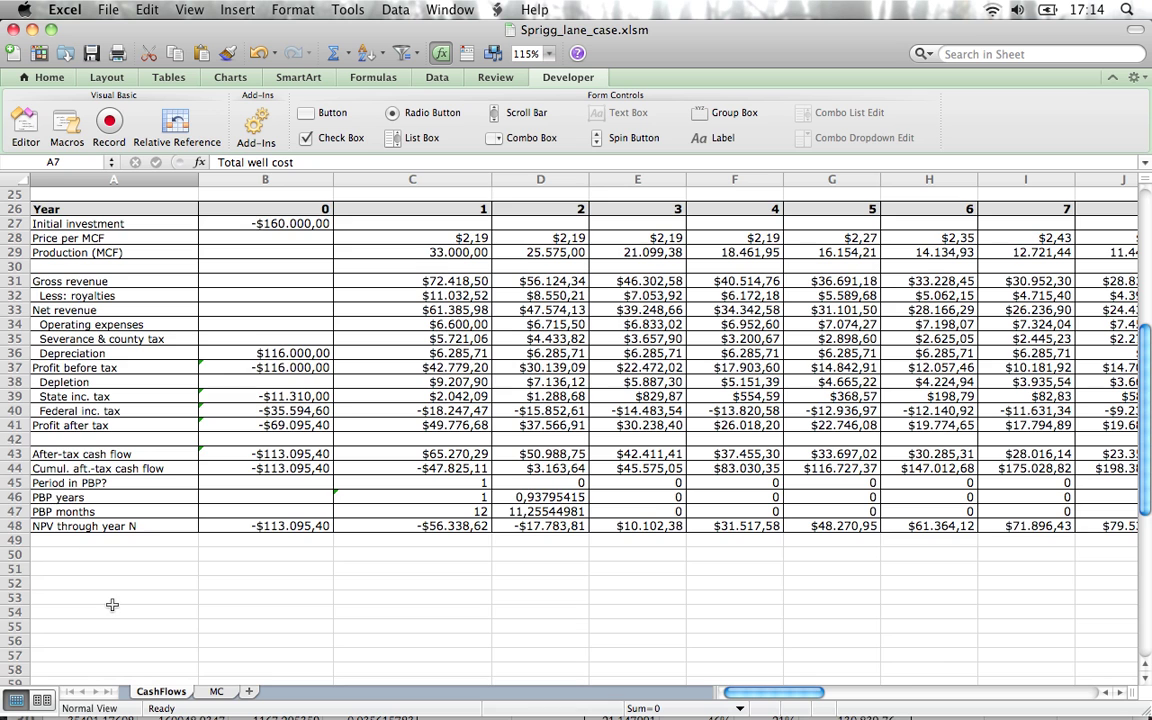
pyautogui.scroll(12, 105, 570)
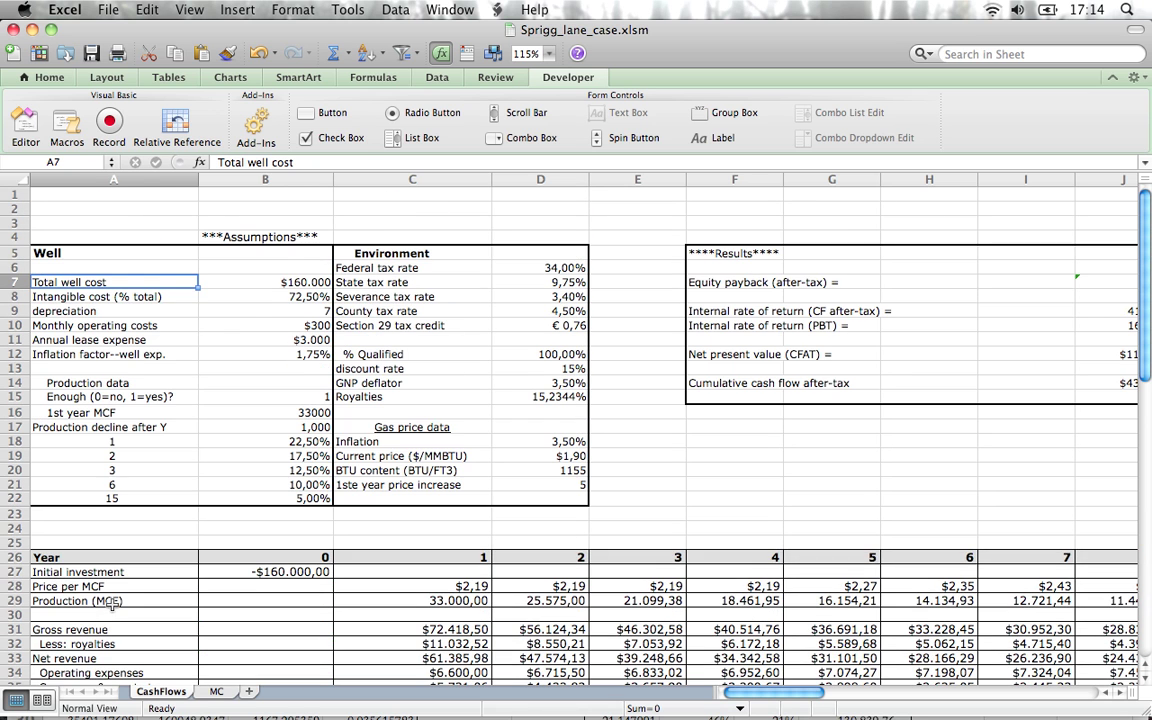
pyautogui.scroll(-1, 298, 299)
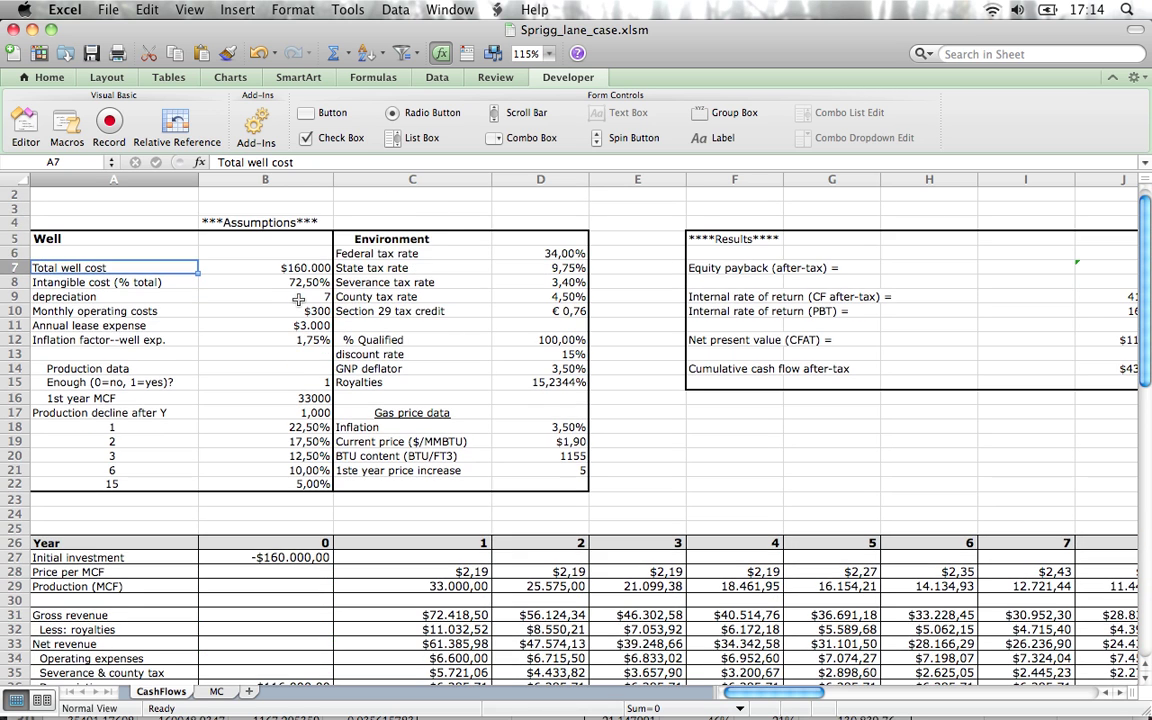
pyautogui.scroll(-1, 379, 308)
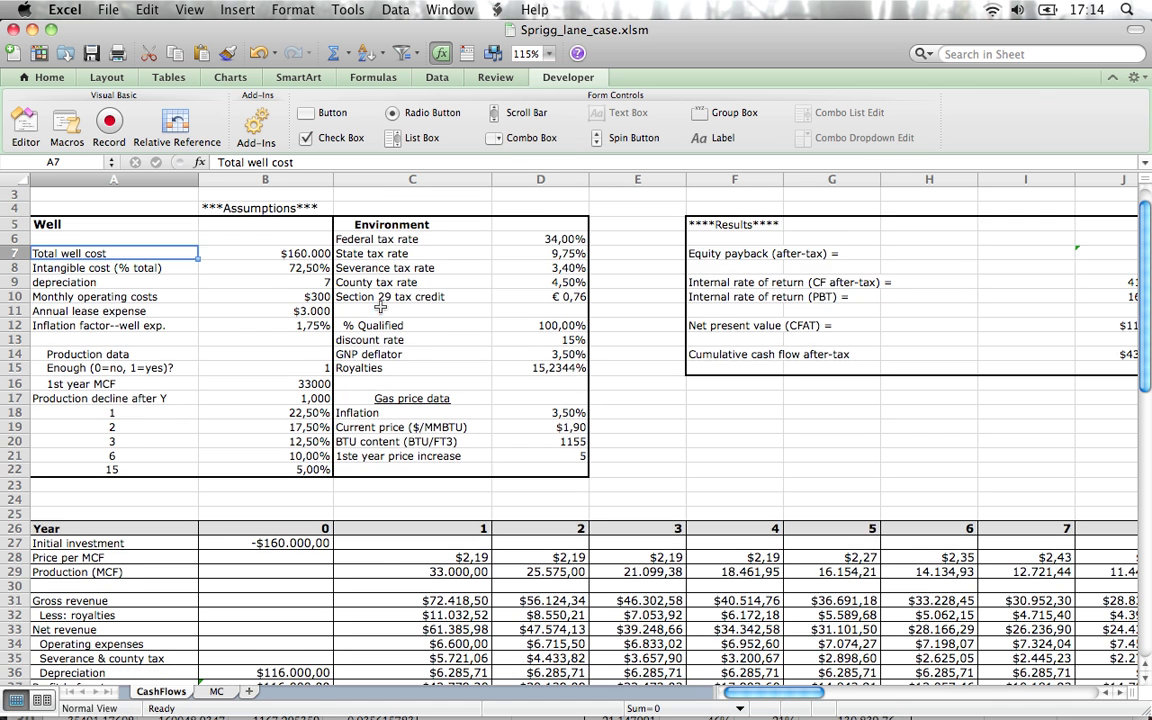
pyautogui.scroll(-1, 380, 308)
pyautogui.scroll(-1, 378, 561)
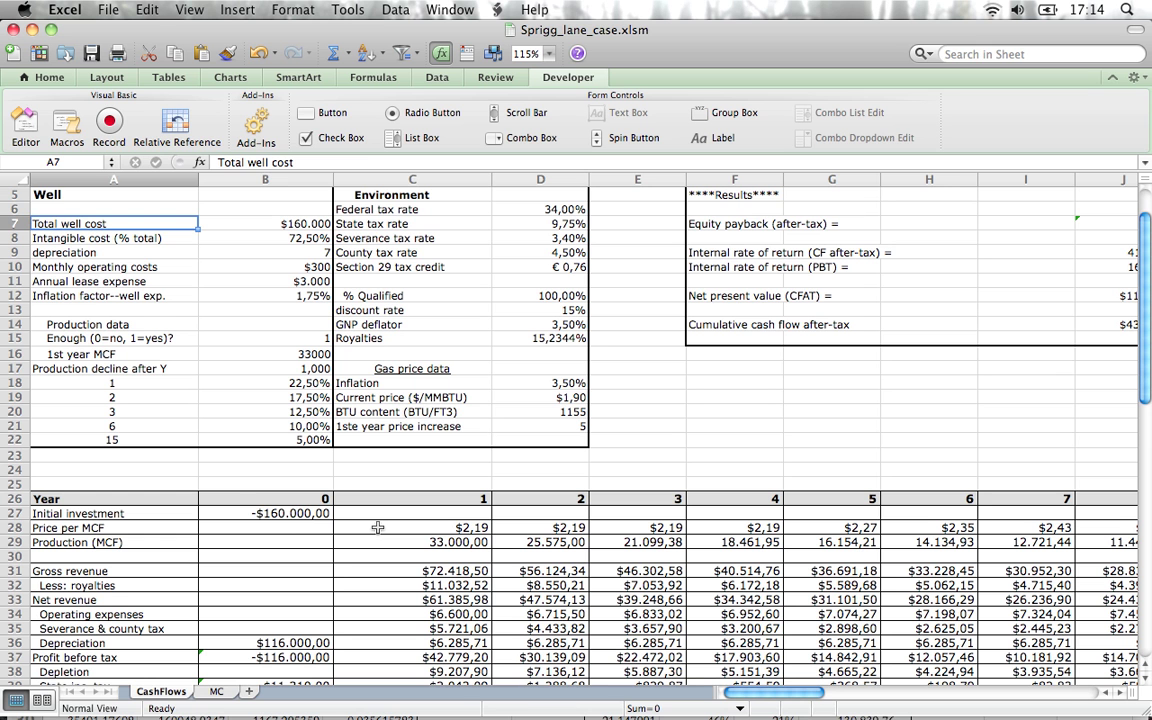
pyautogui.click(378, 527)
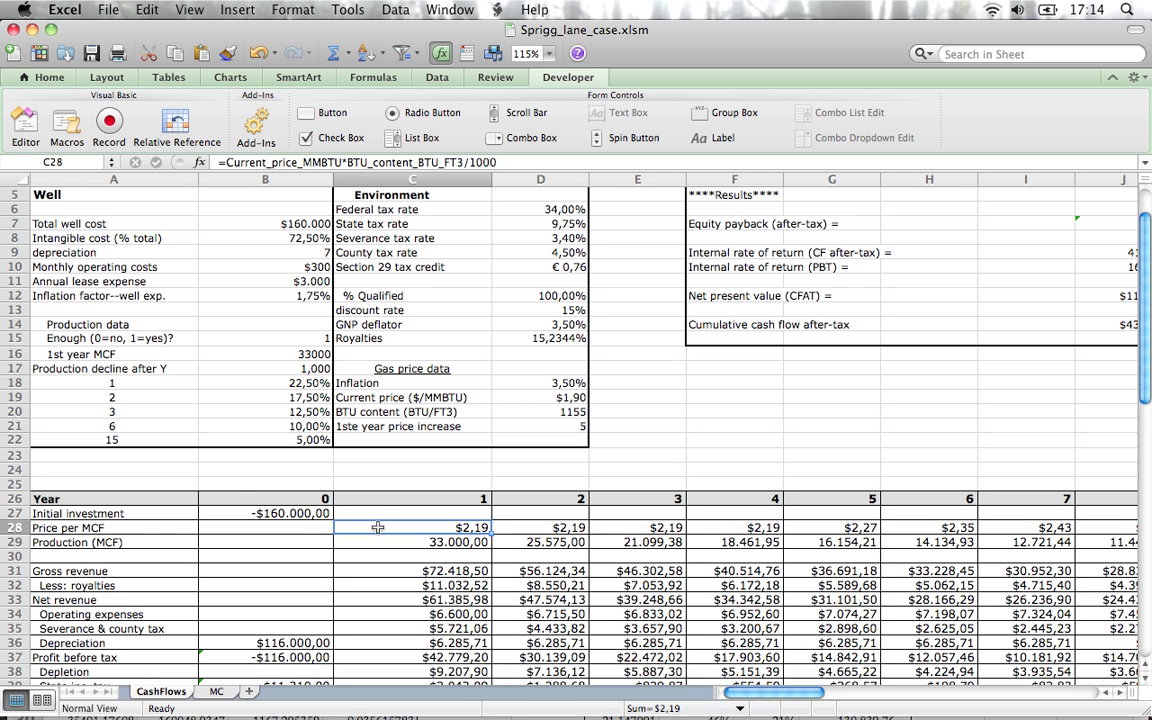
pyautogui.click(541, 163)
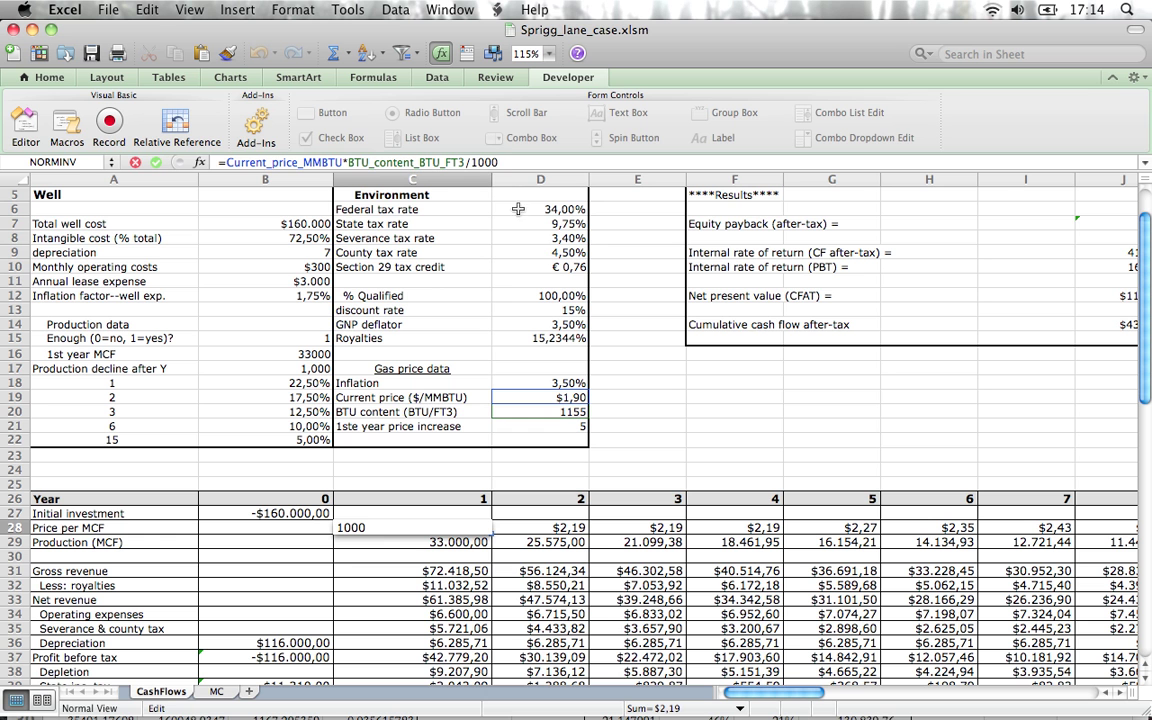
pyautogui.press('Return')
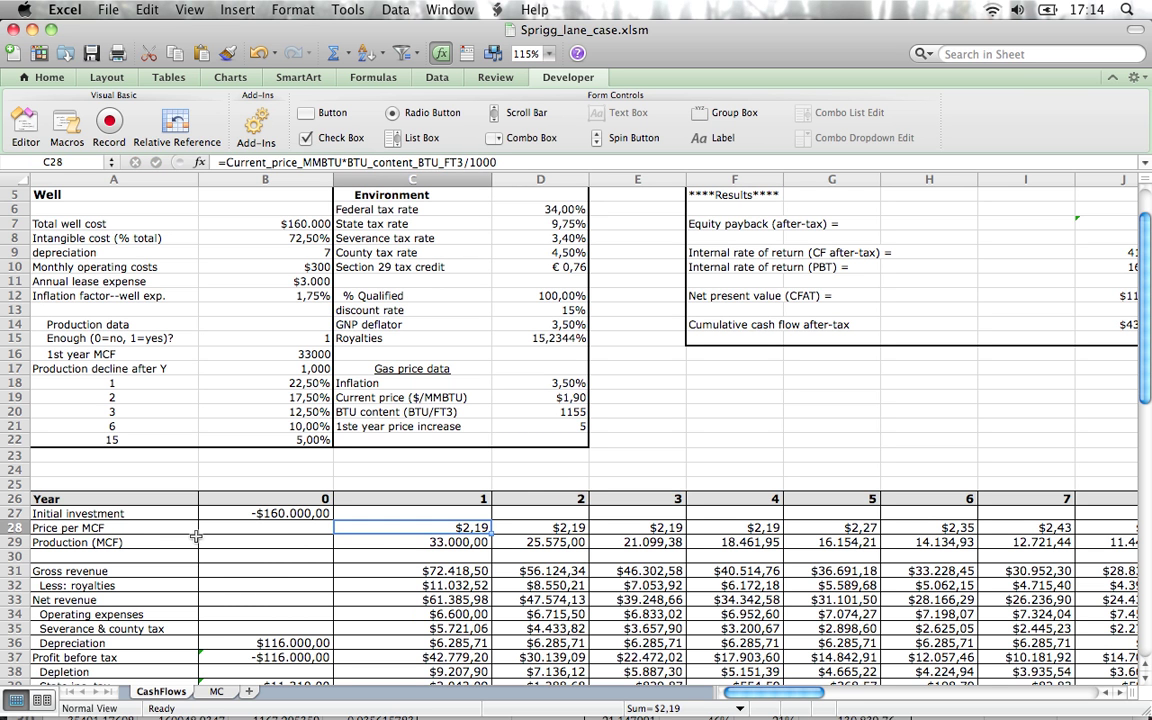
# Inspect the year-1 Production formula and leave it unchanged
pyautogui.scroll(-1, 424, 506)
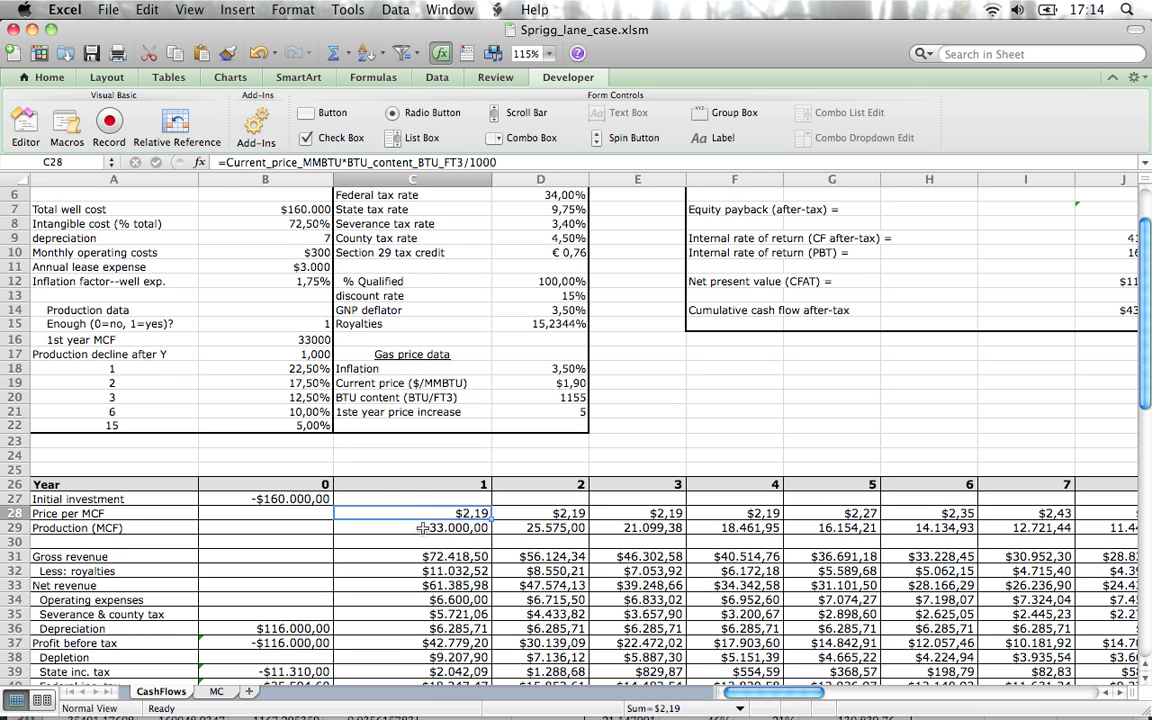
pyautogui.press('Down')
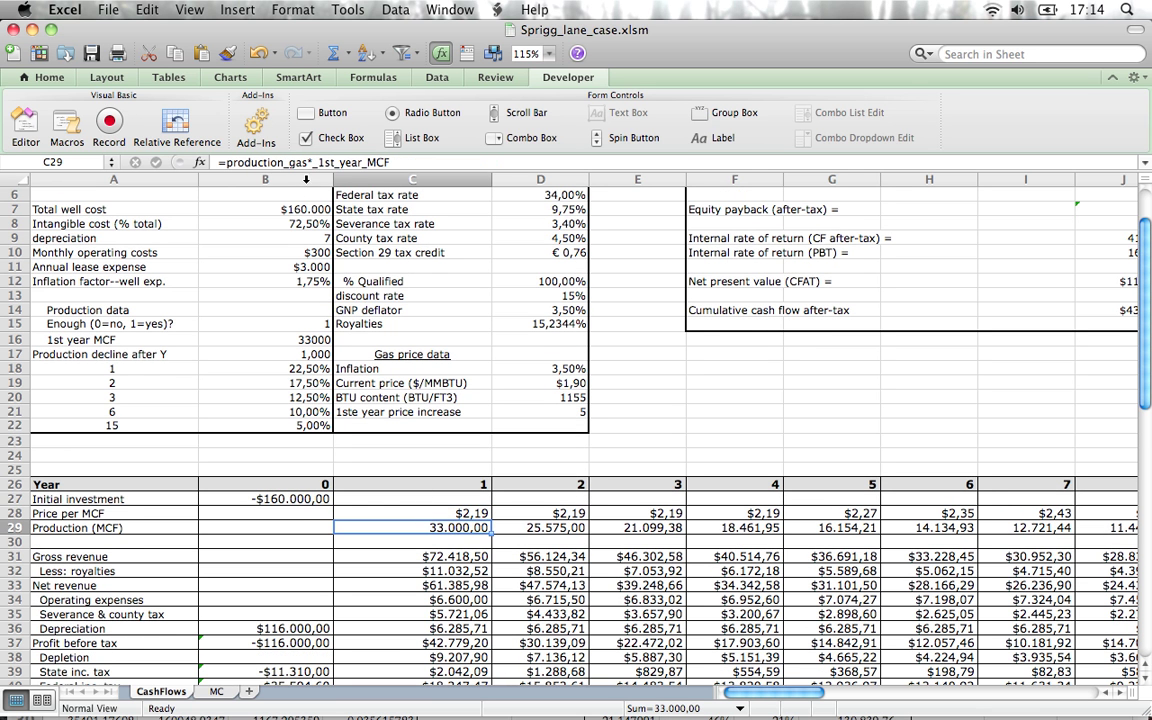
pyautogui.scroll(1, 345, 172)
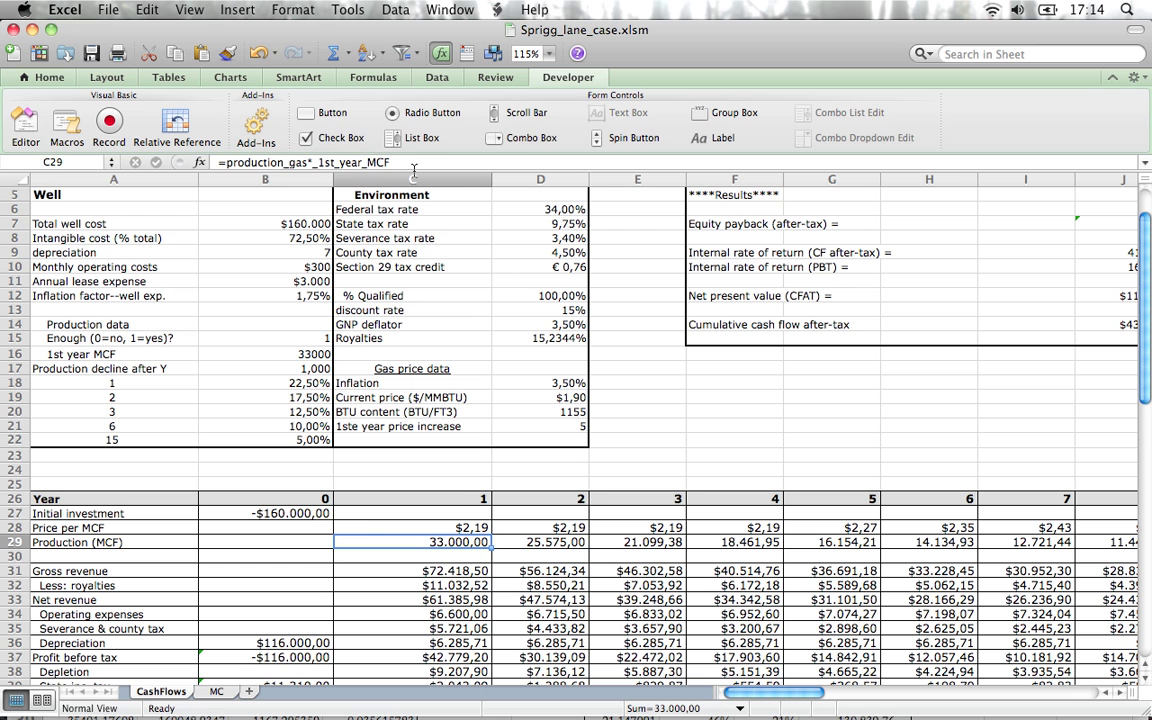
pyautogui.click(411, 164)
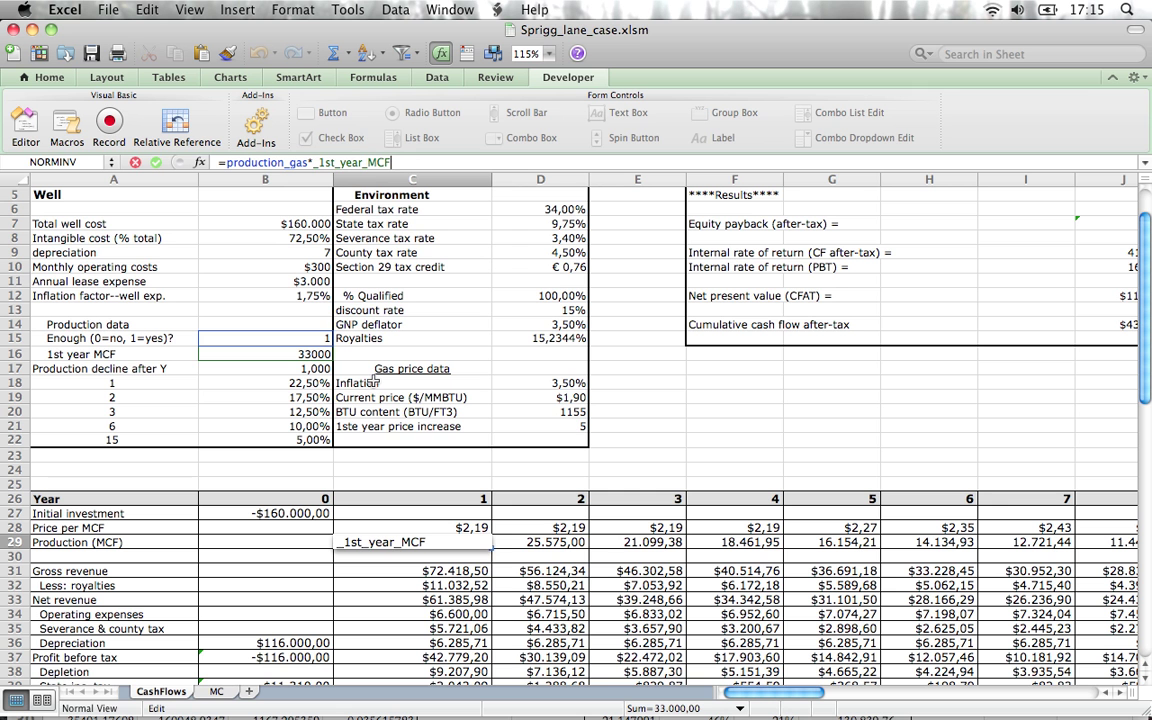
pyautogui.press('Return')
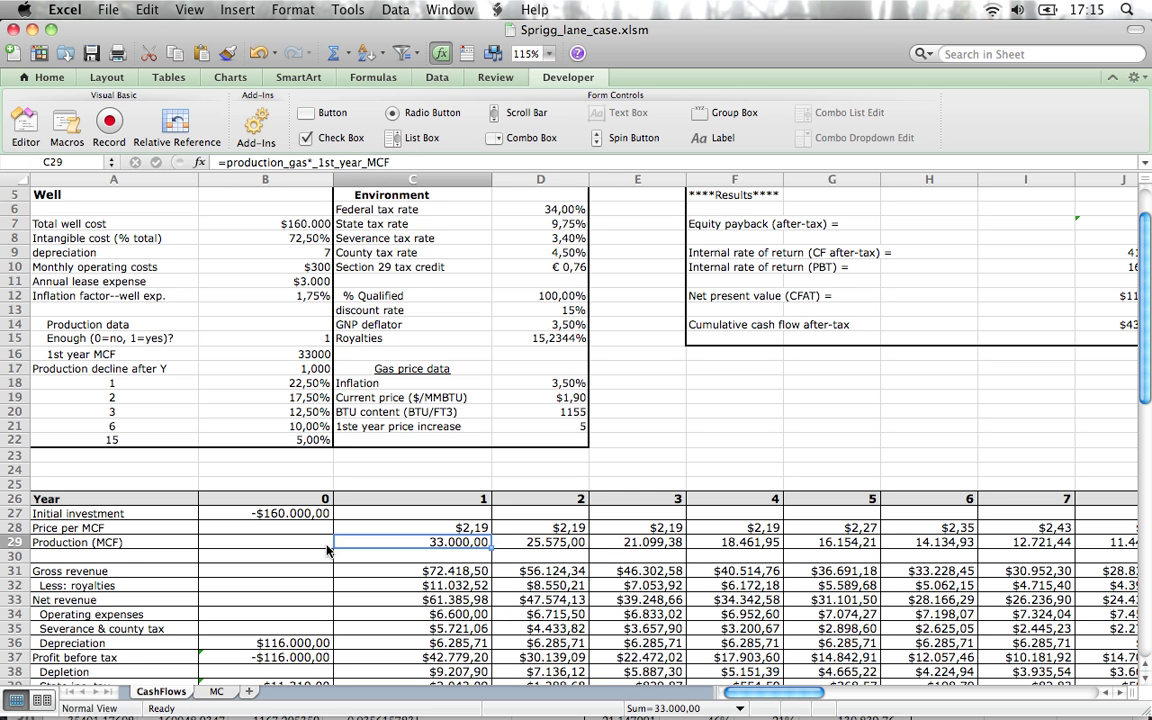
# Review the year-1 Gross revenue, royalties, Net revenue and Operating expenses formulas
pyautogui.scroll(-5, 376, 647)
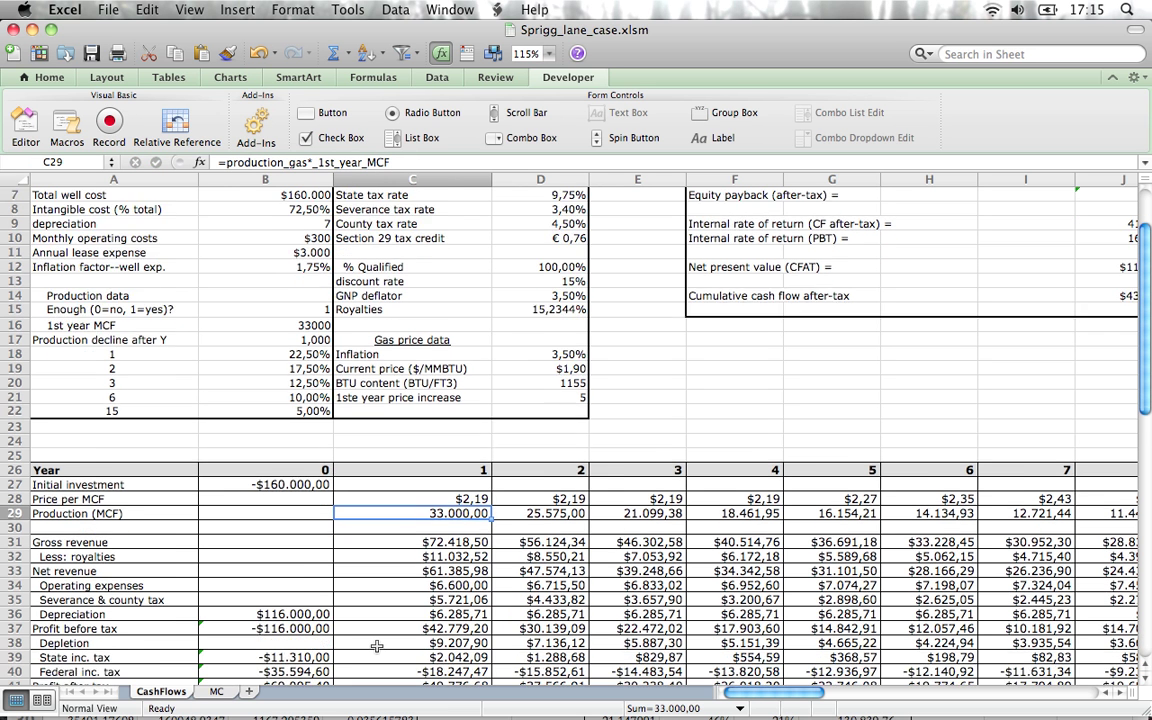
pyautogui.click(386, 499)
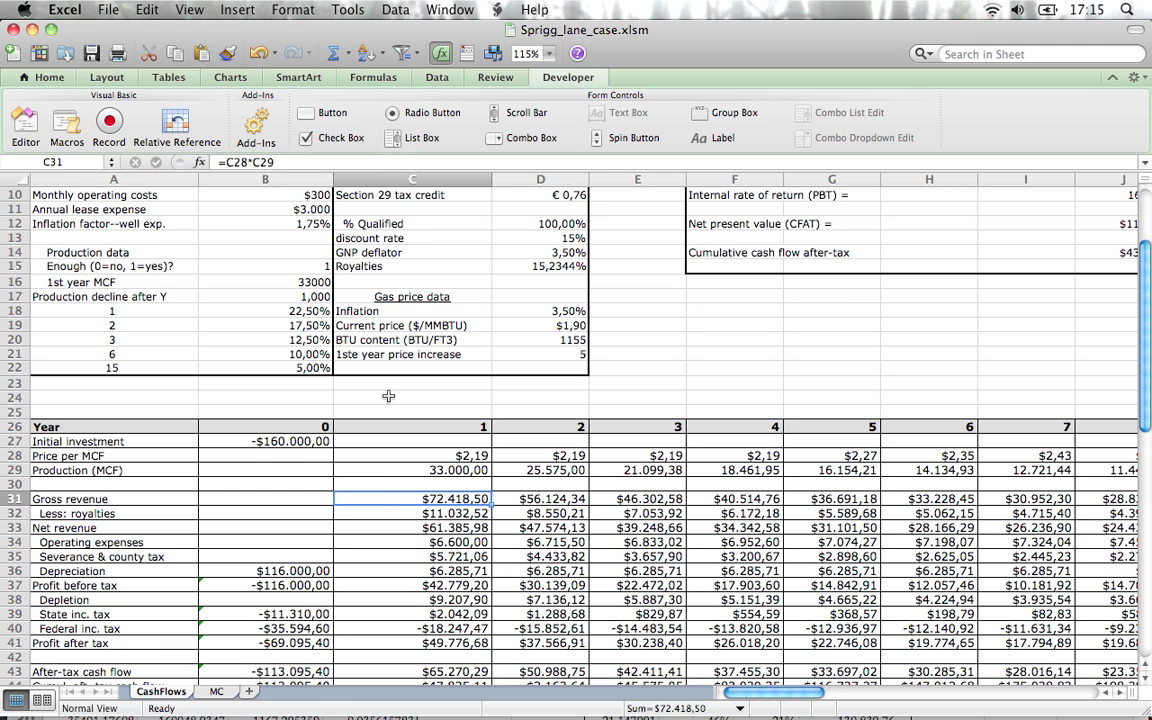
pyautogui.scroll(1, 385, 390)
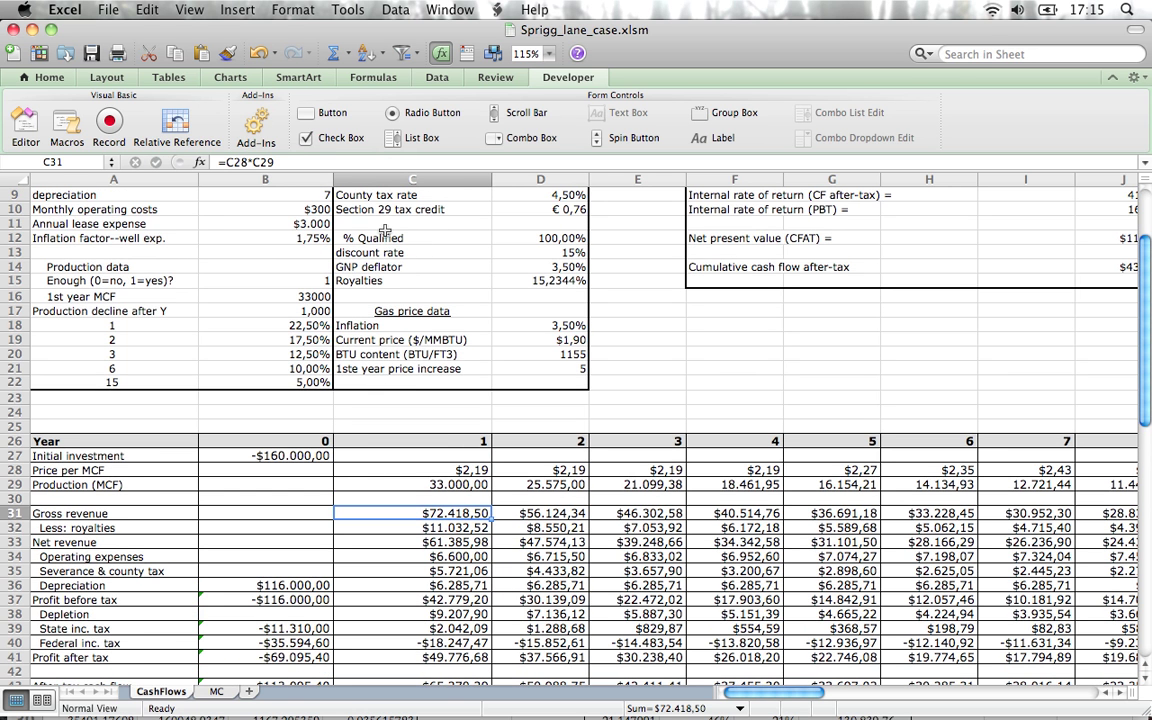
pyautogui.click(321, 161)
pyautogui.press('Escape')
pyautogui.press('Down')
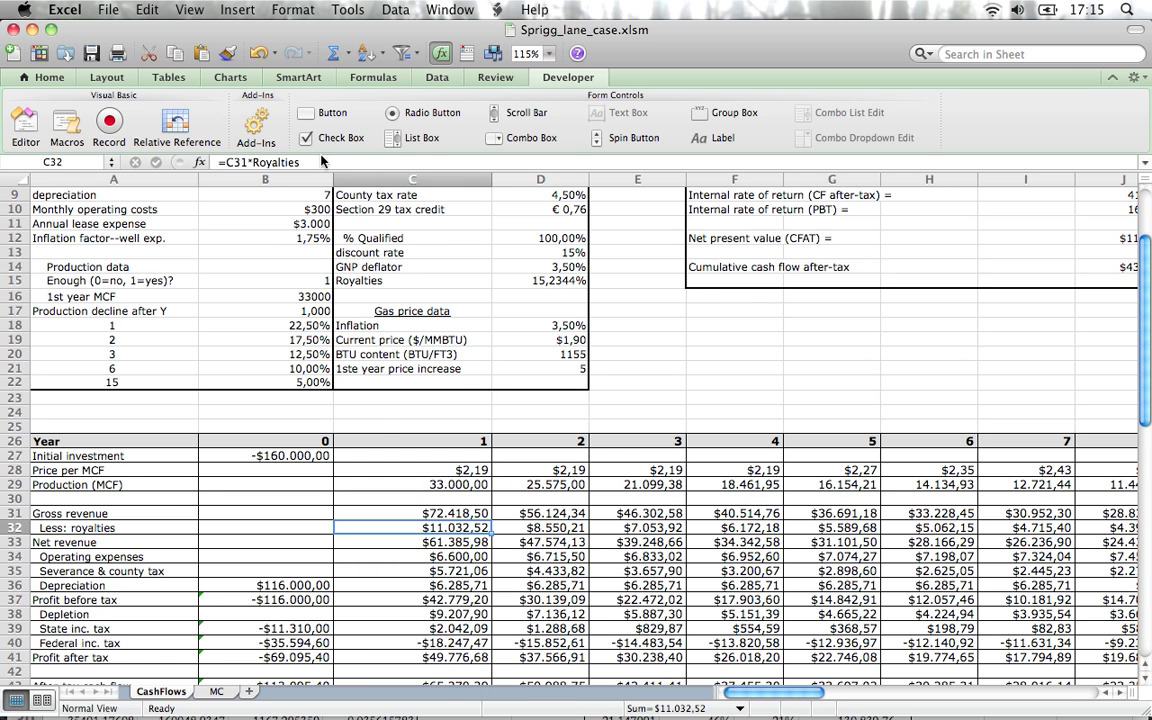
pyautogui.press('Down')
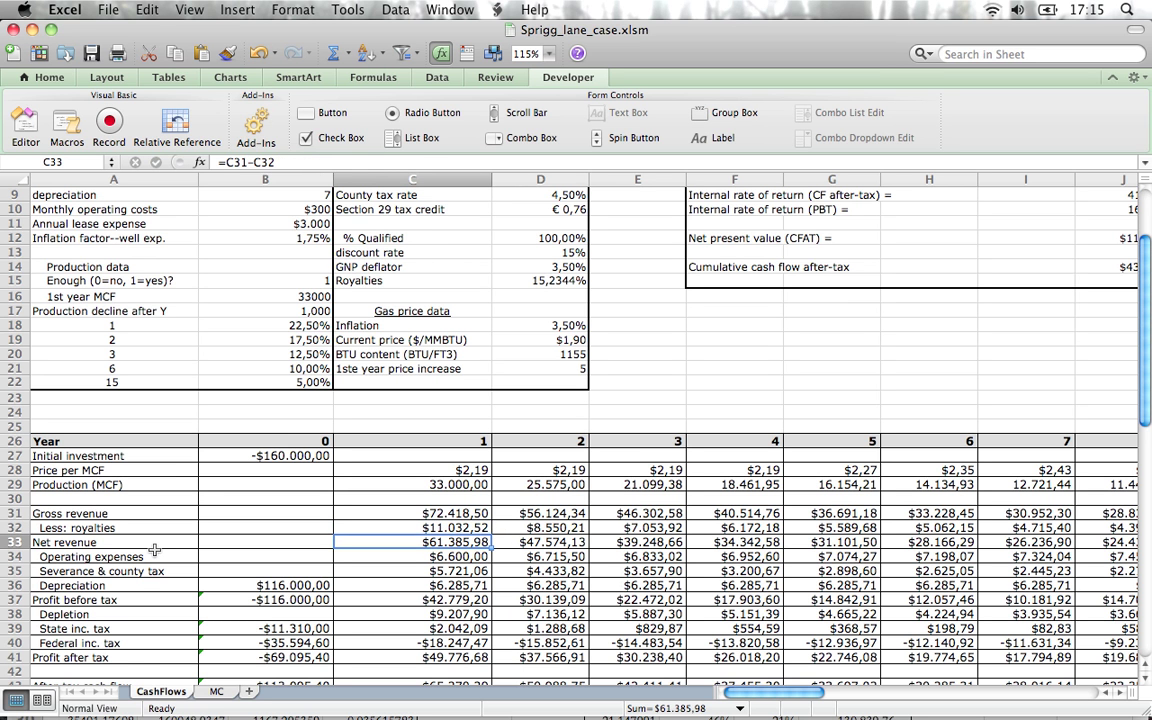
pyautogui.press('Down')
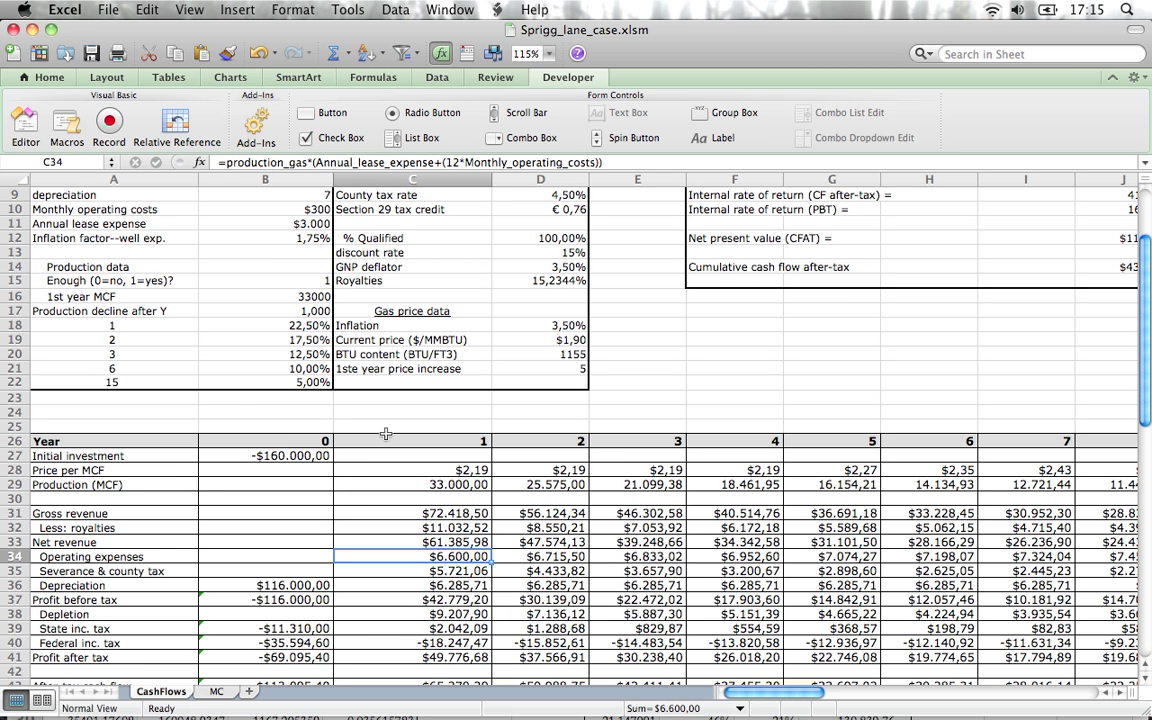
pyautogui.scroll(1, 365, 423)
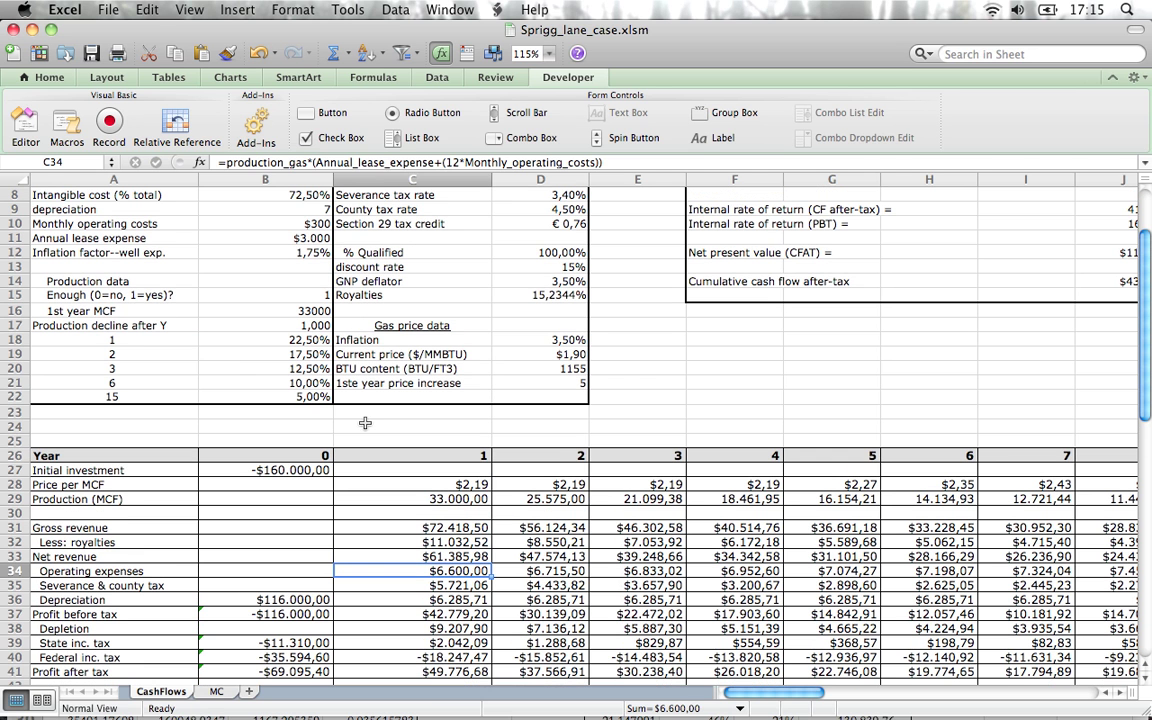
pyautogui.click(370, 163)
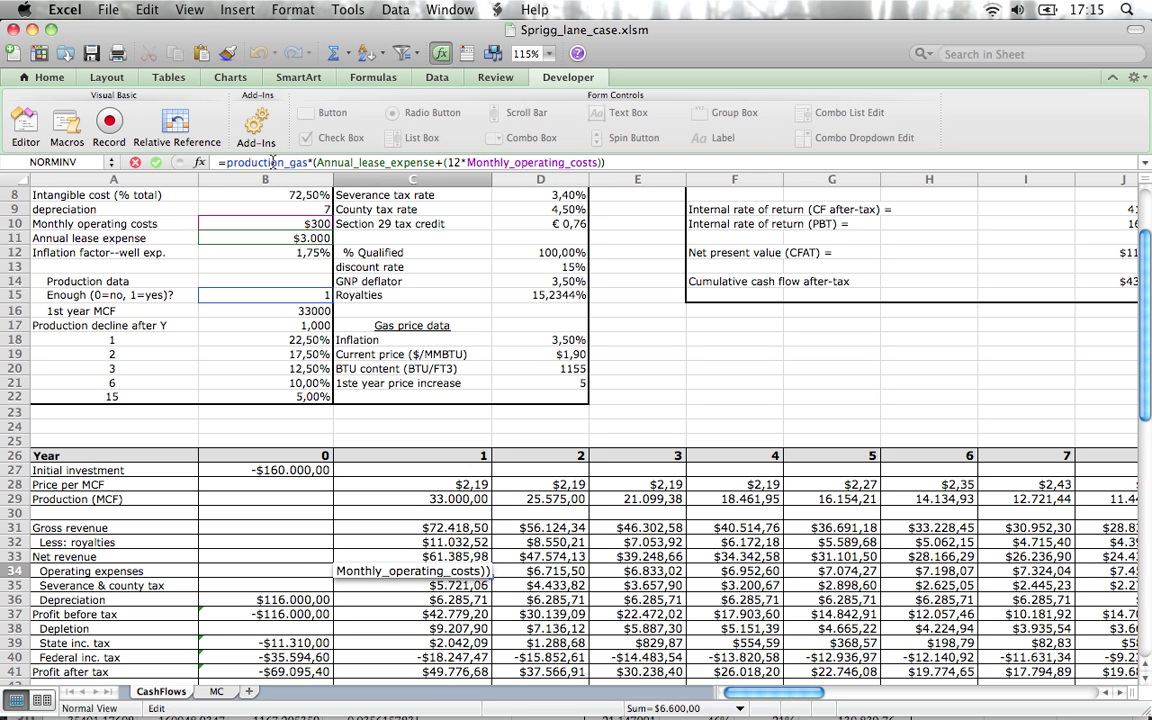
pyautogui.press('Return')
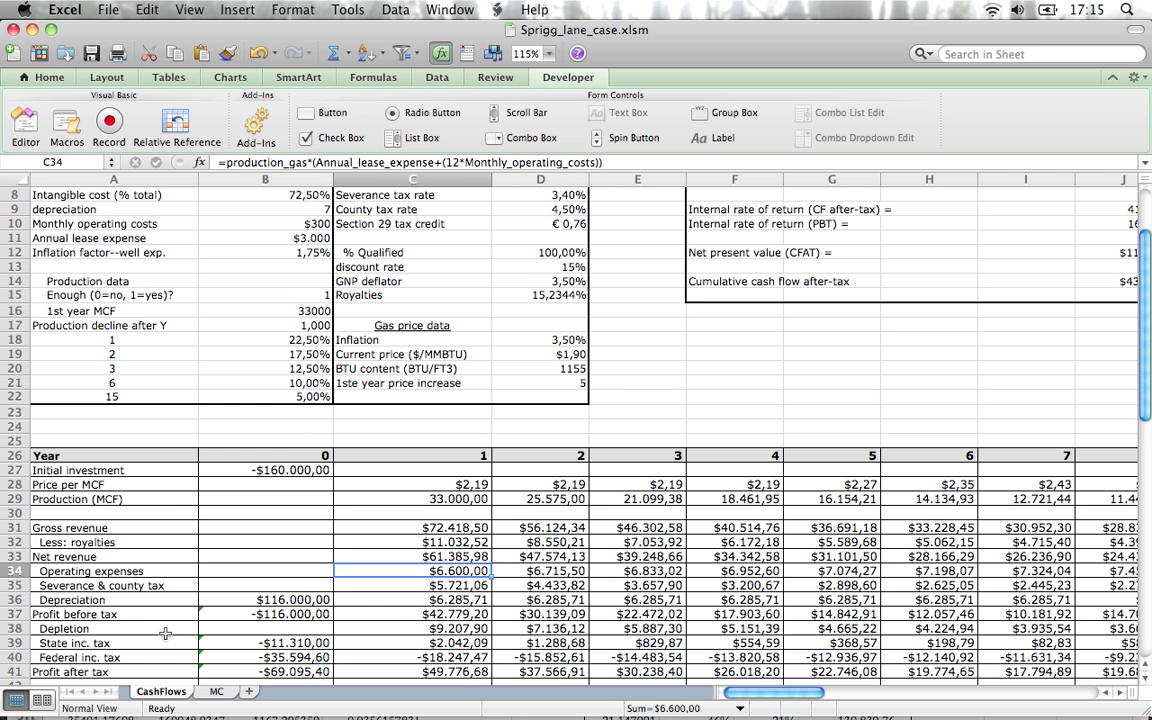
# Trace the year-1 severance and county tax and depreciation formulas
pyautogui.scroll(-3, 165, 633)
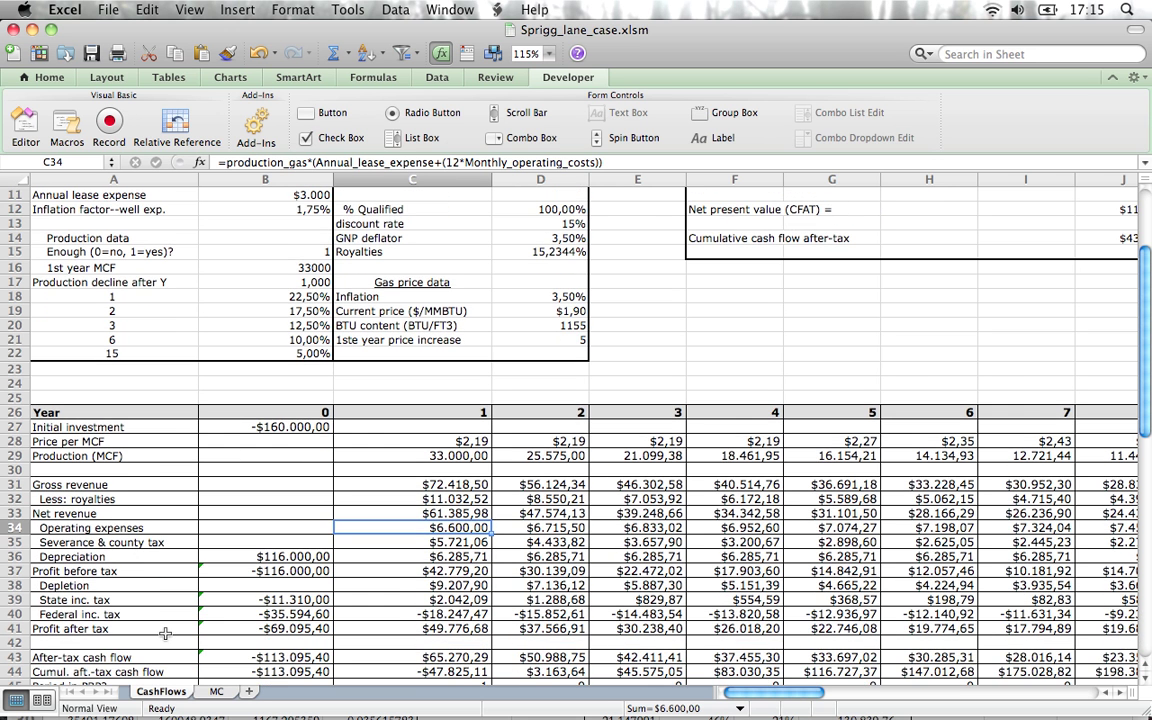
pyautogui.click(367, 547)
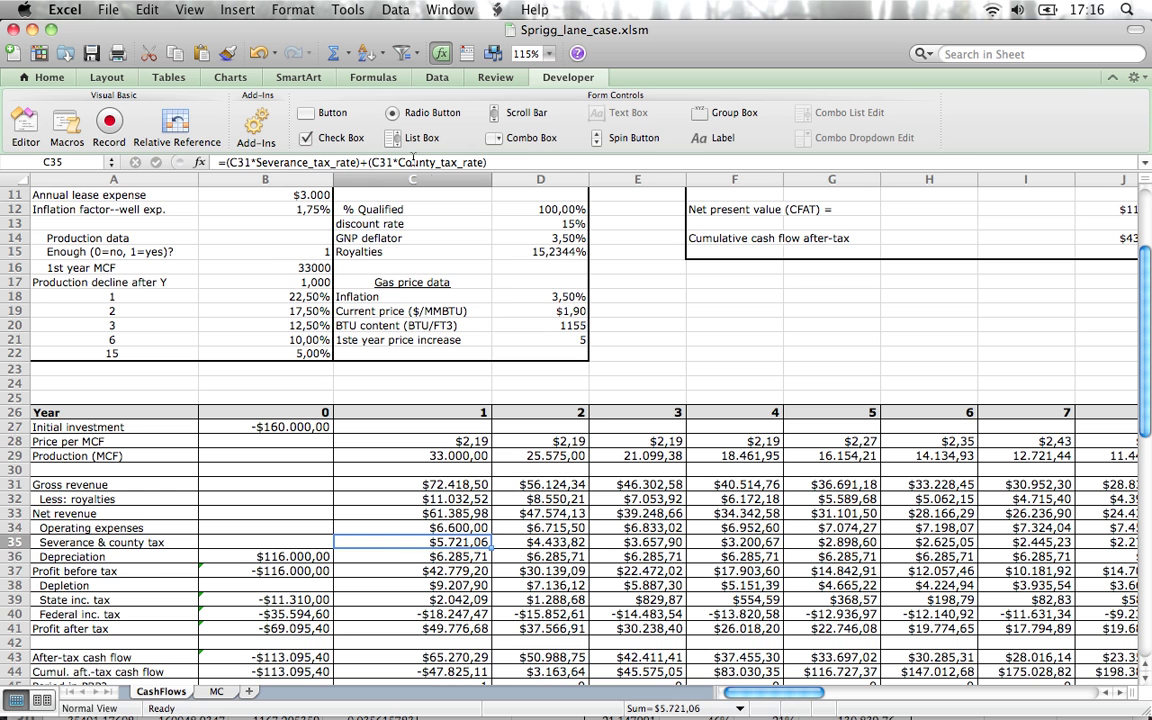
pyautogui.press('Down')
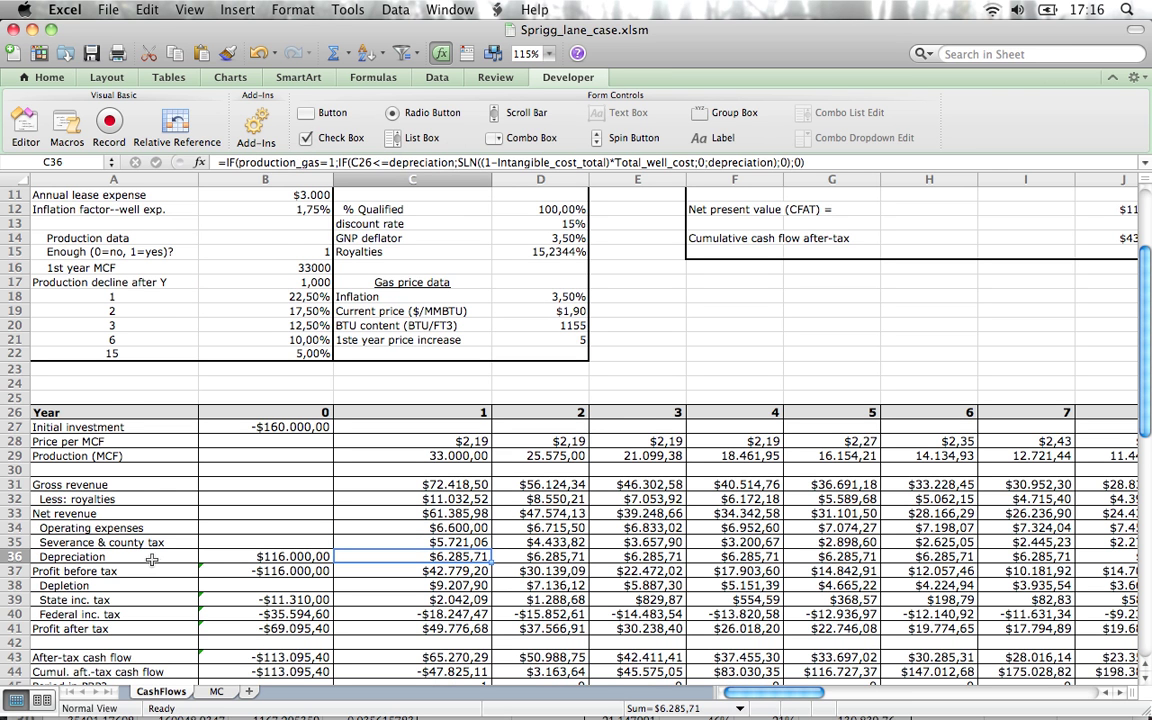
pyautogui.click(278, 163)
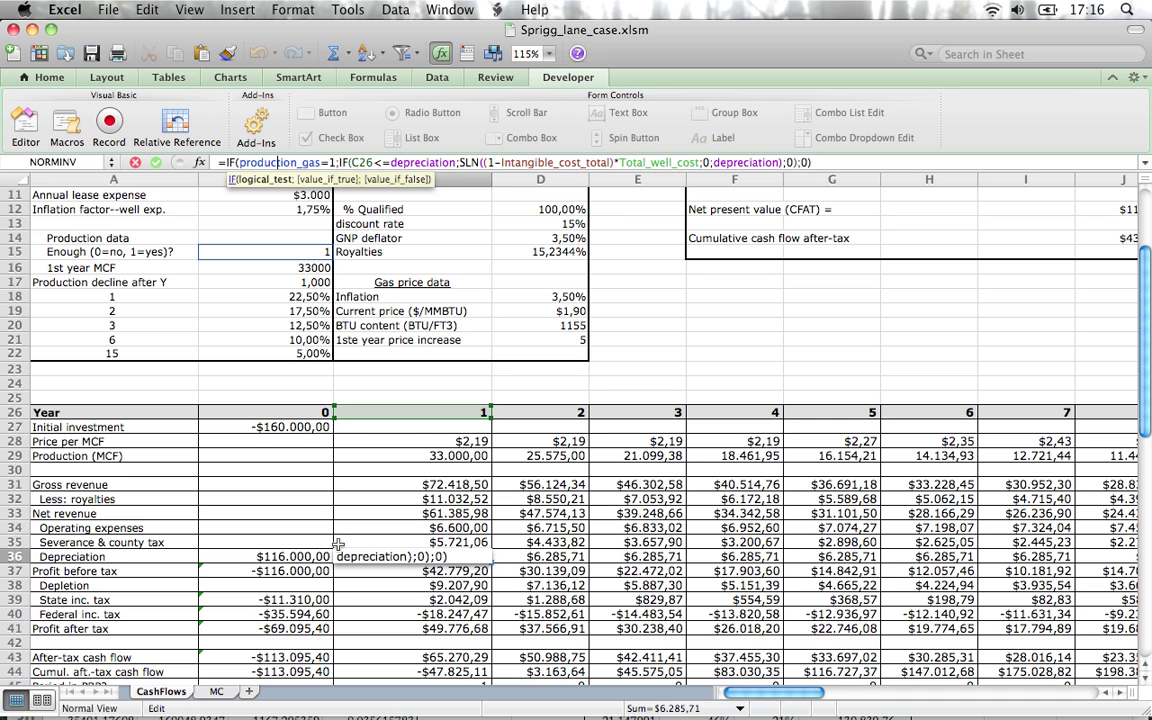
pyautogui.press('Escape')
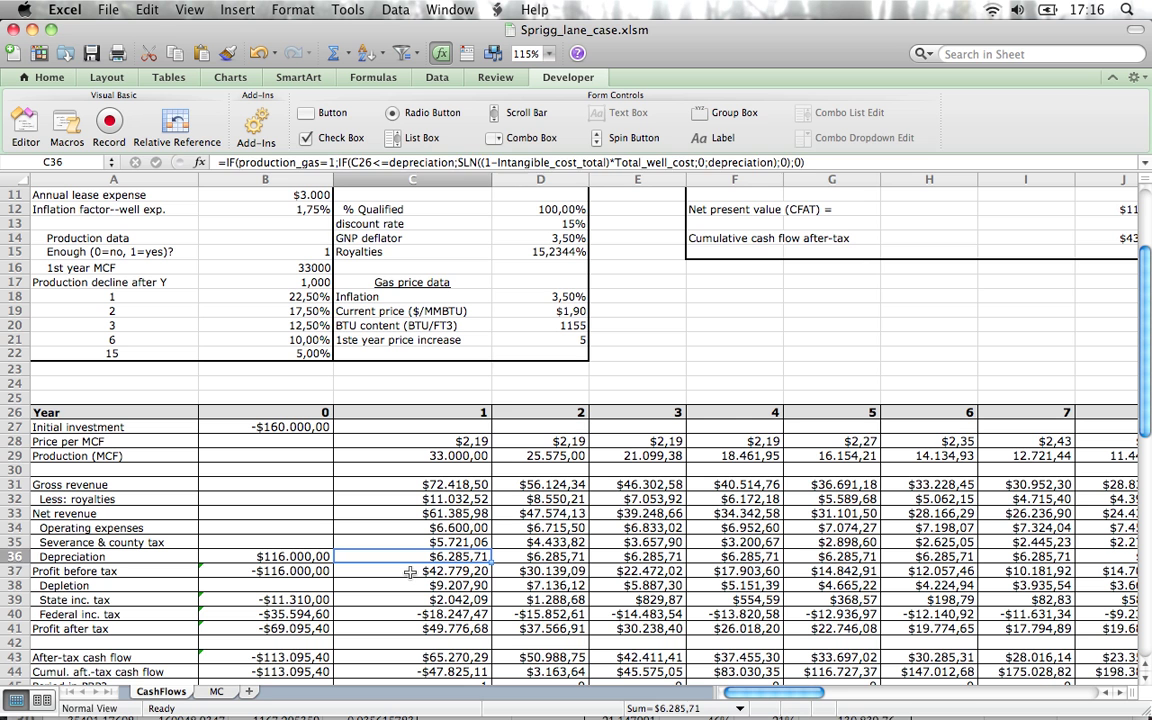
# Review the year-1 profit before tax and depletion formulas without changes
pyautogui.click(428, 570)
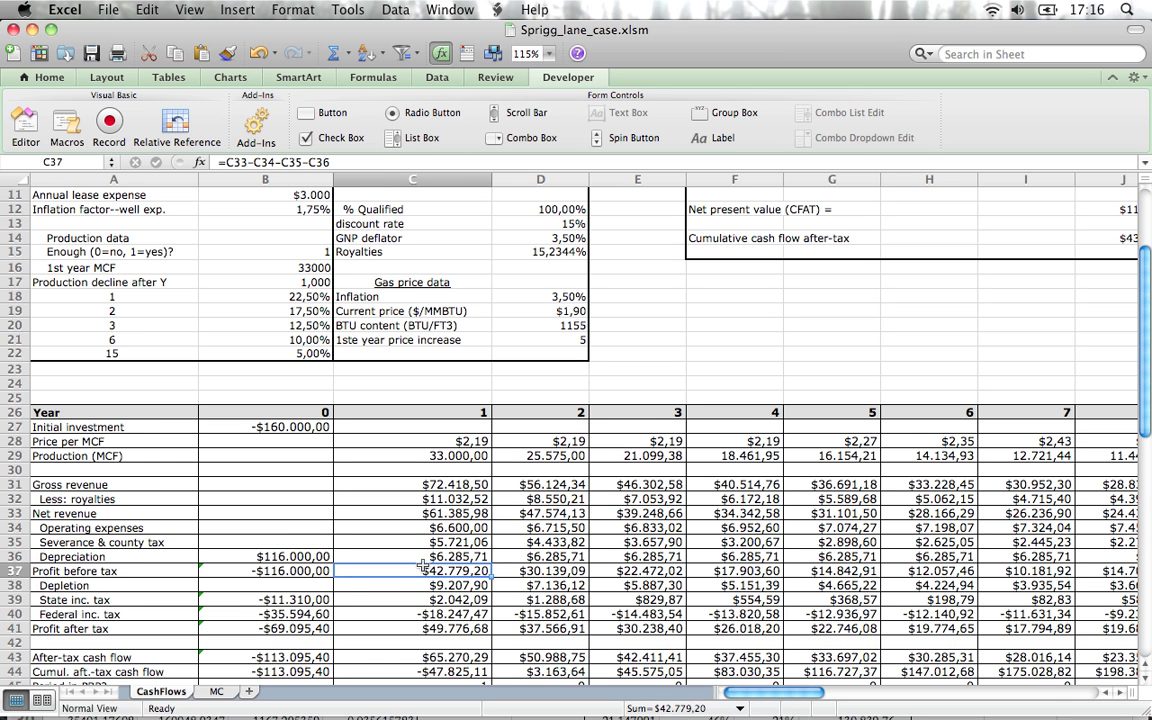
pyautogui.scroll(-1, 423, 566)
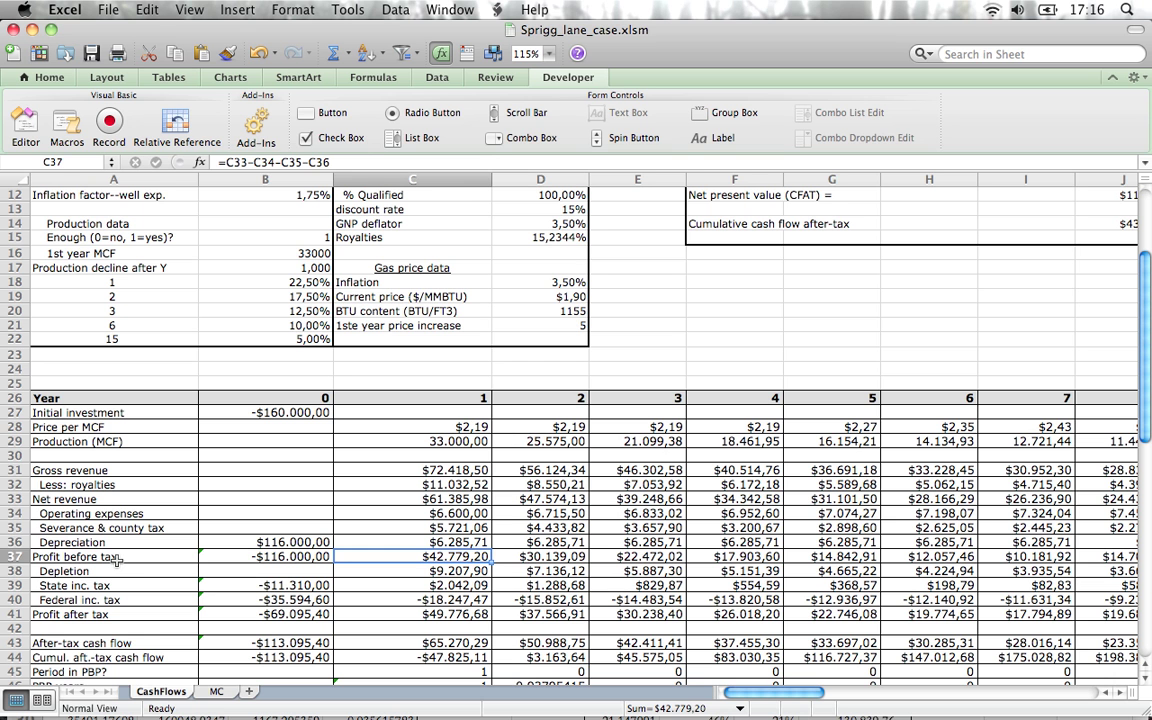
pyautogui.press('Down')
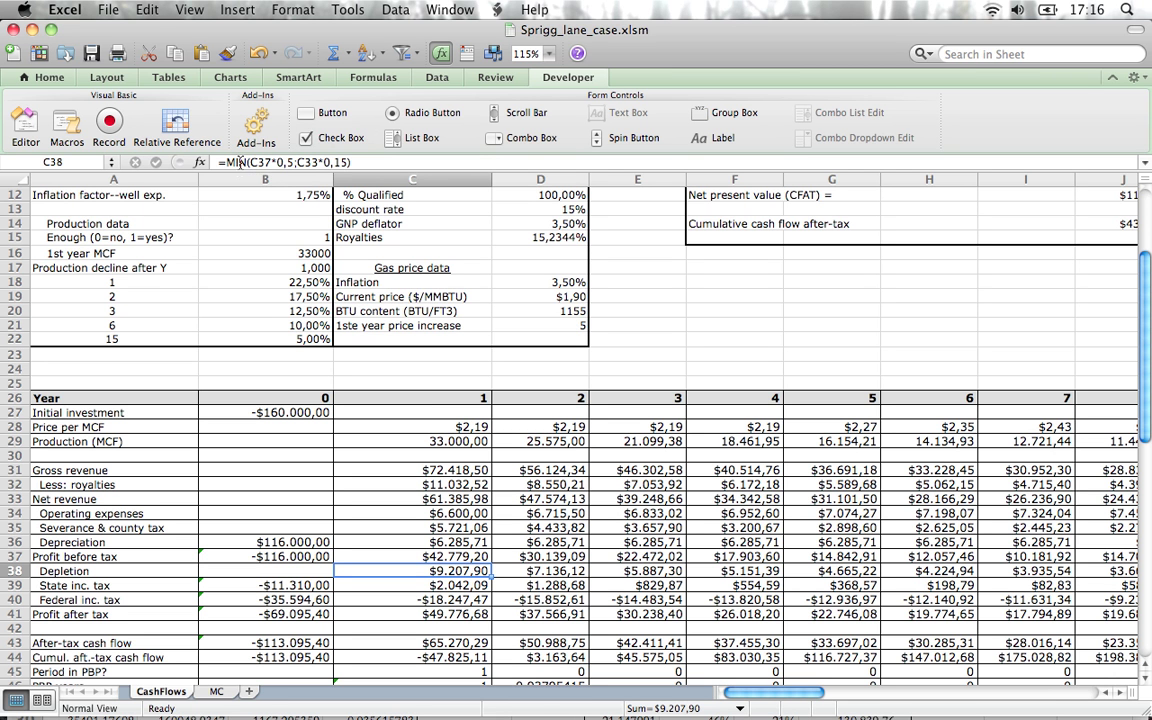
pyautogui.click(391, 163)
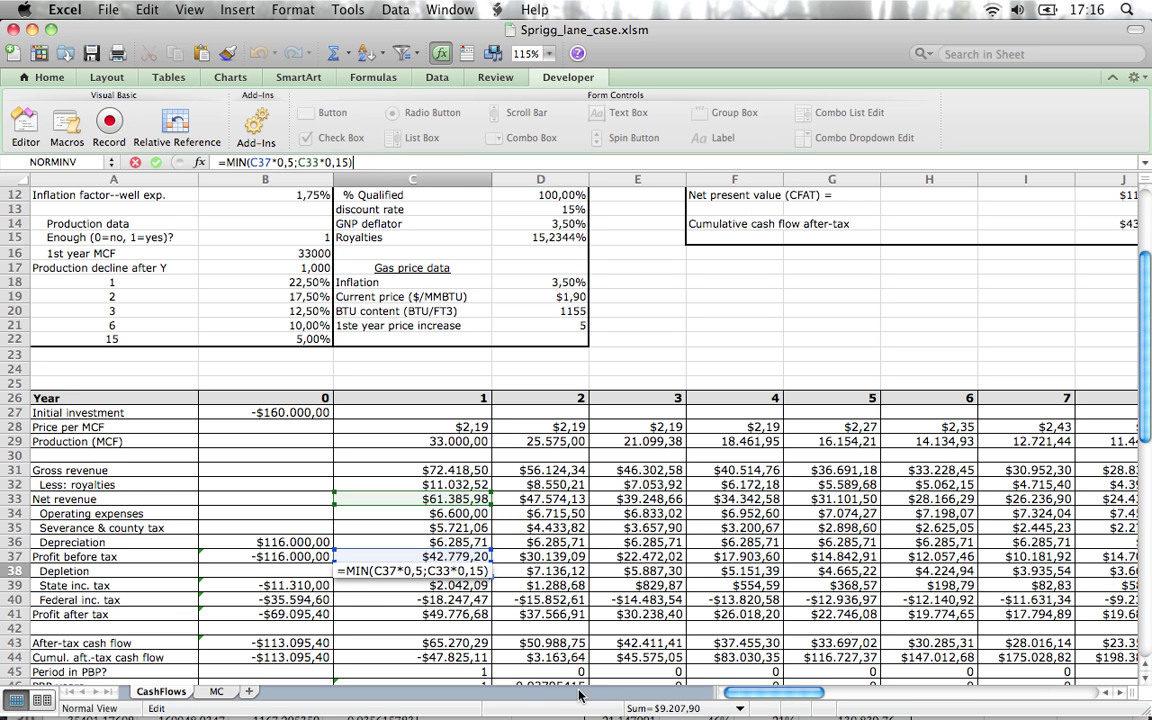
pyautogui.press('Return')
# Check the year-1 state and federal income tax formulas
pyautogui.press('Down')
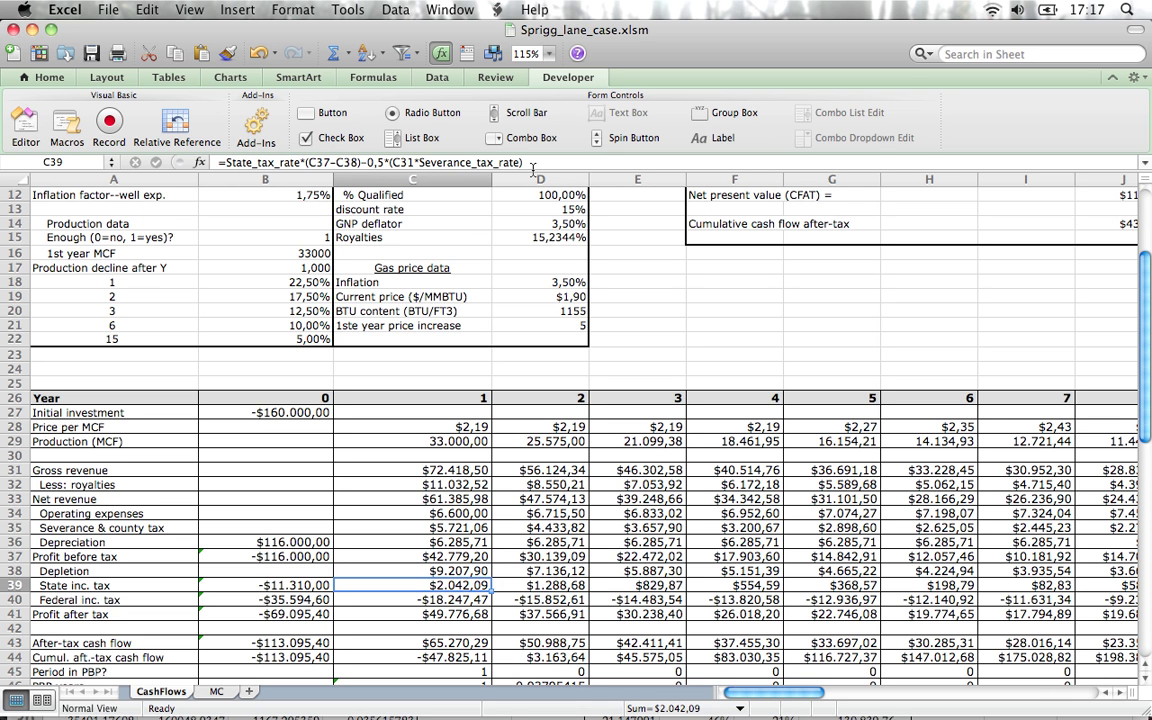
pyautogui.press('Down')
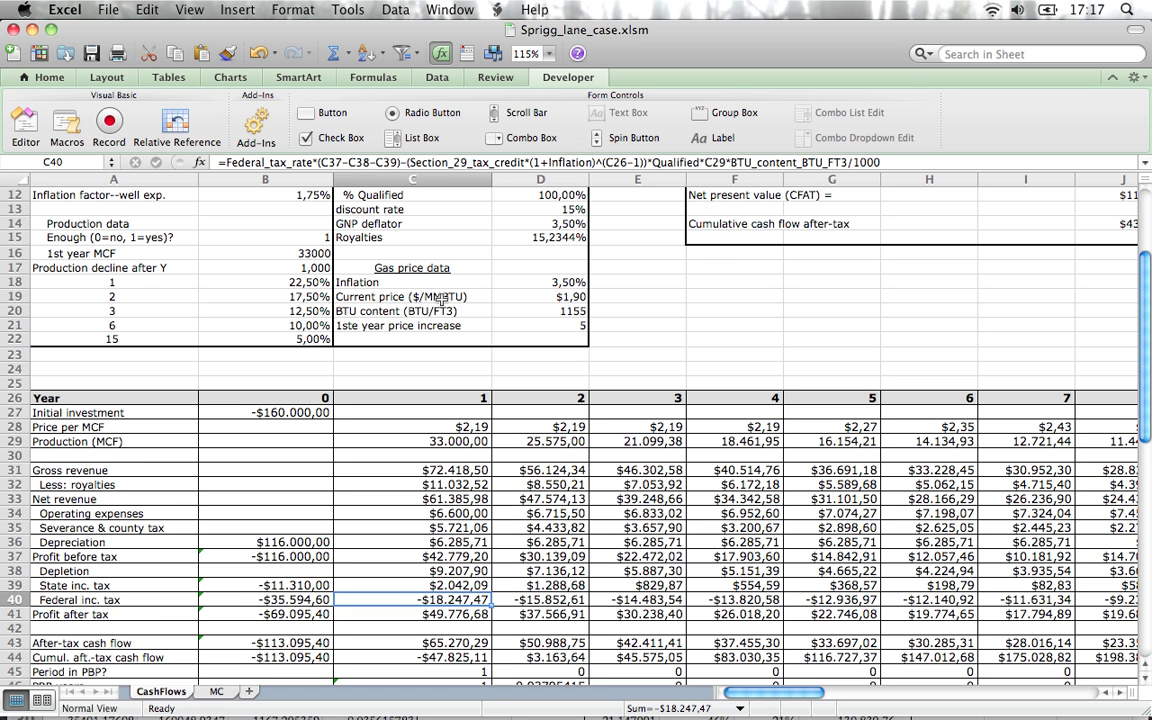
pyautogui.scroll(3, 441, 297)
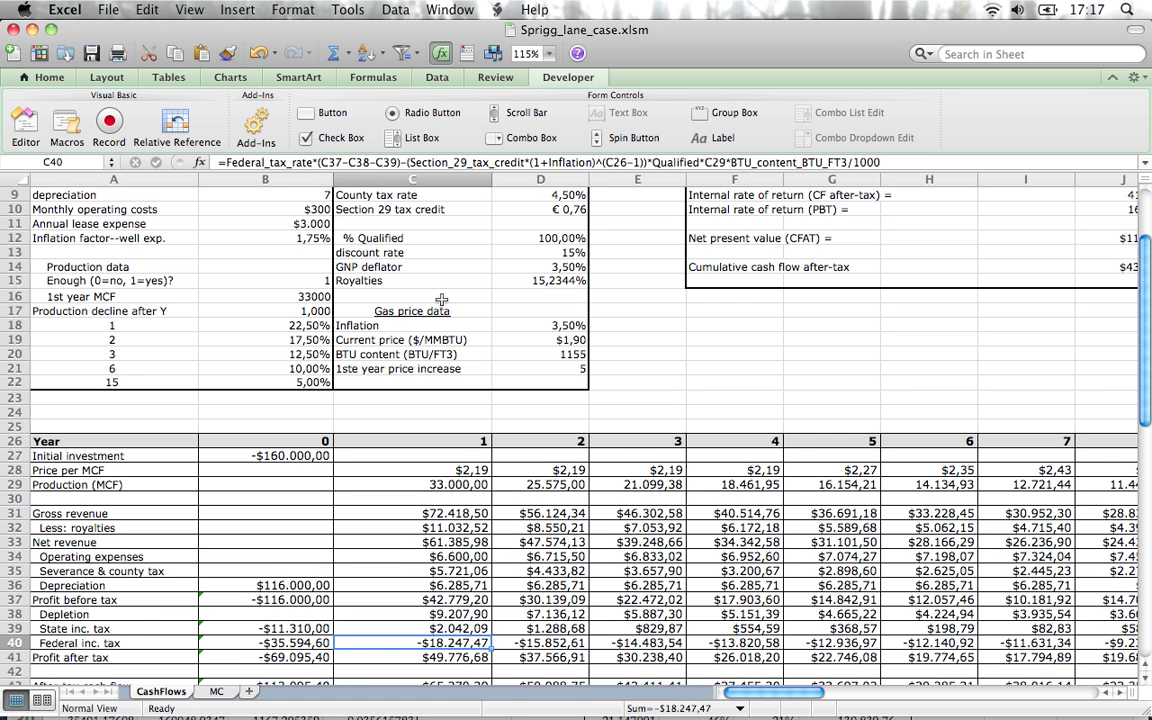
pyautogui.scroll(2, 441, 299)
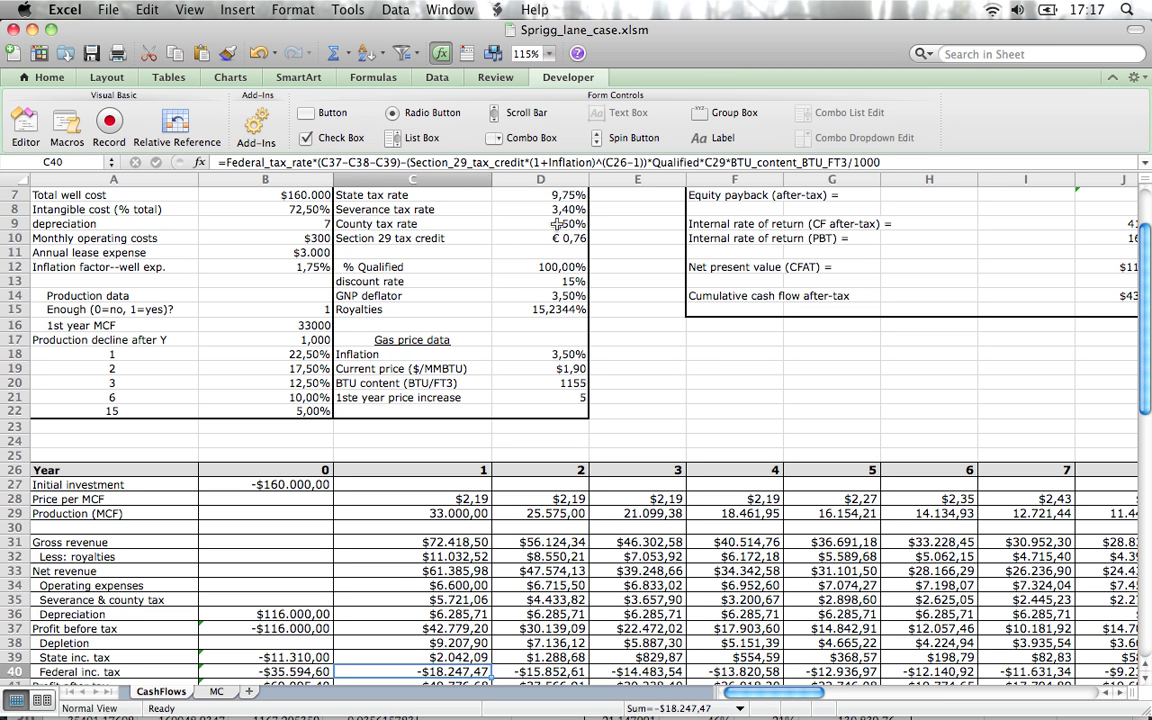
pyautogui.scroll(-3, 469, 442)
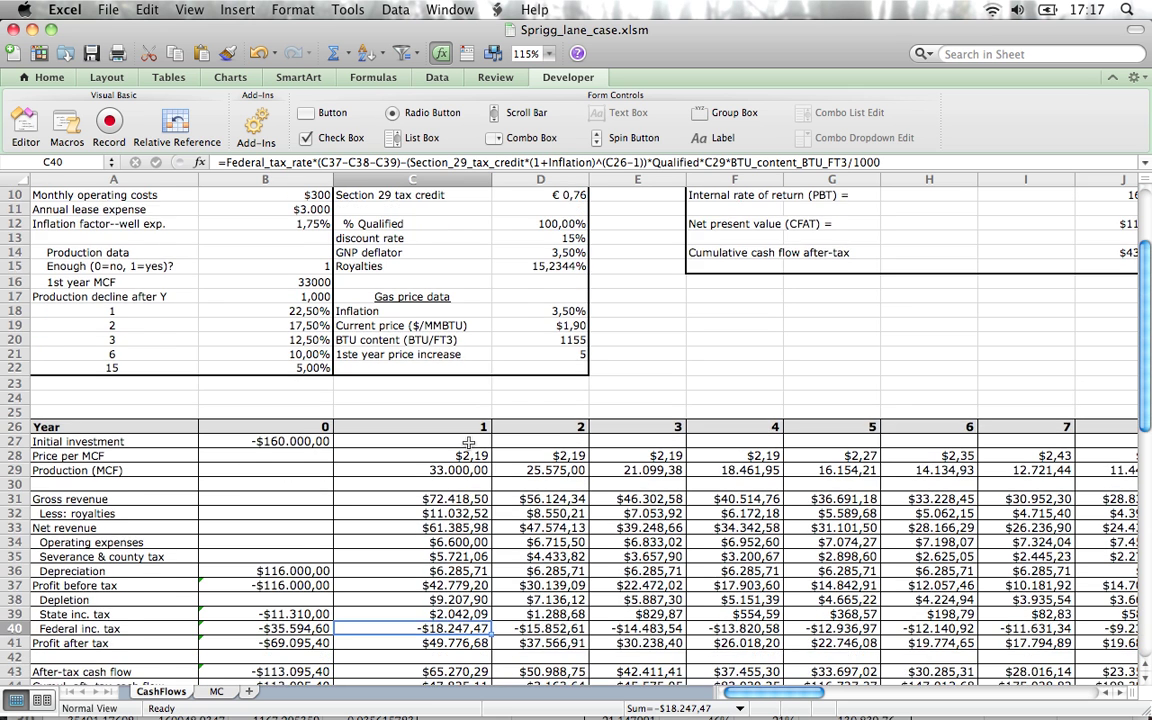
pyautogui.scroll(-2, 469, 442)
pyautogui.scroll(3, 469, 441)
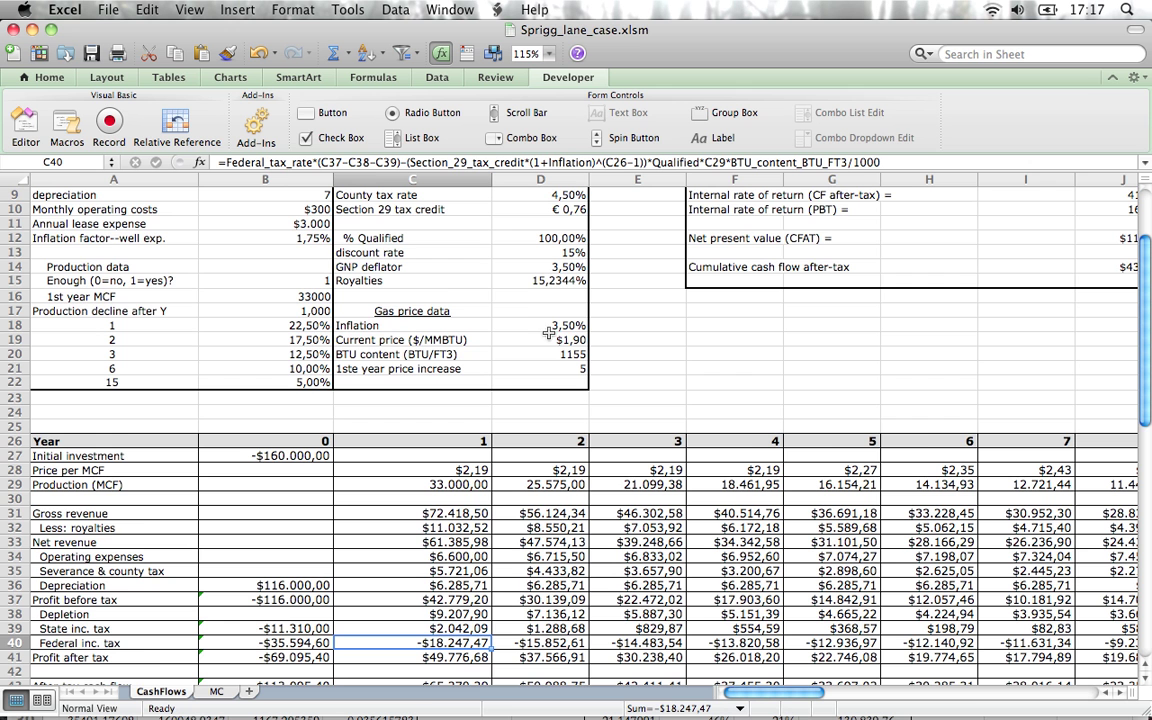
pyautogui.scroll(-3, 440, 620)
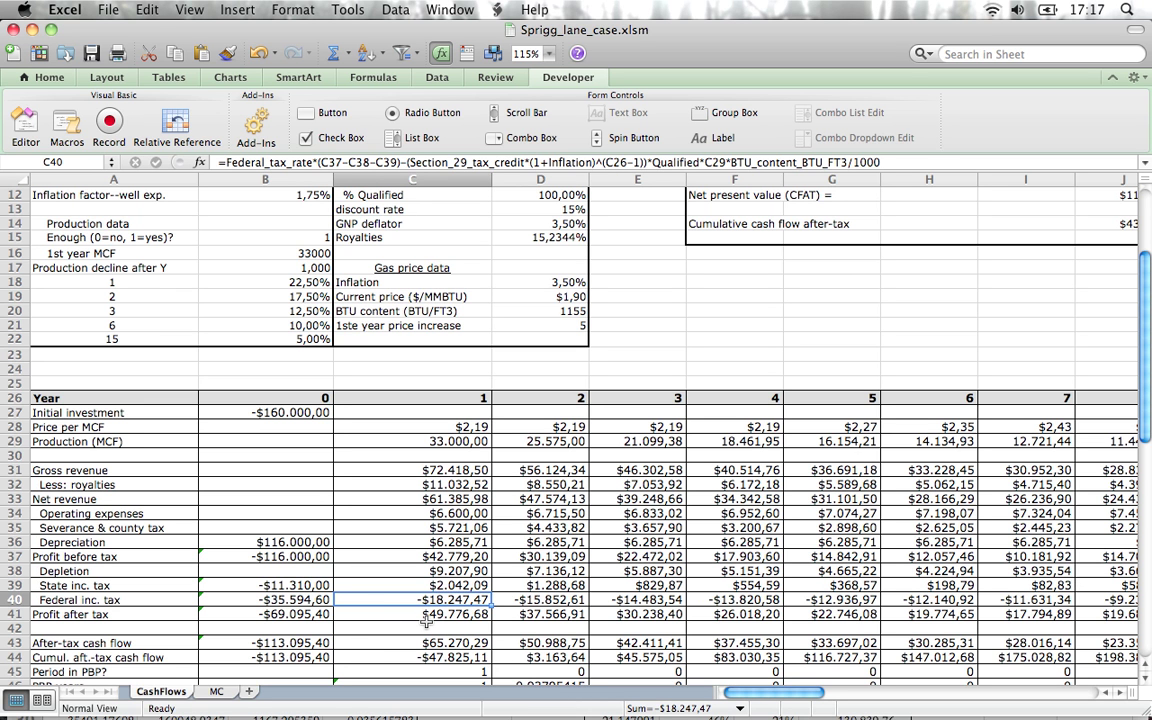
# Review the year-1 profit after tax, after-tax cash flow and PBP years formulas
pyautogui.click(427, 618)
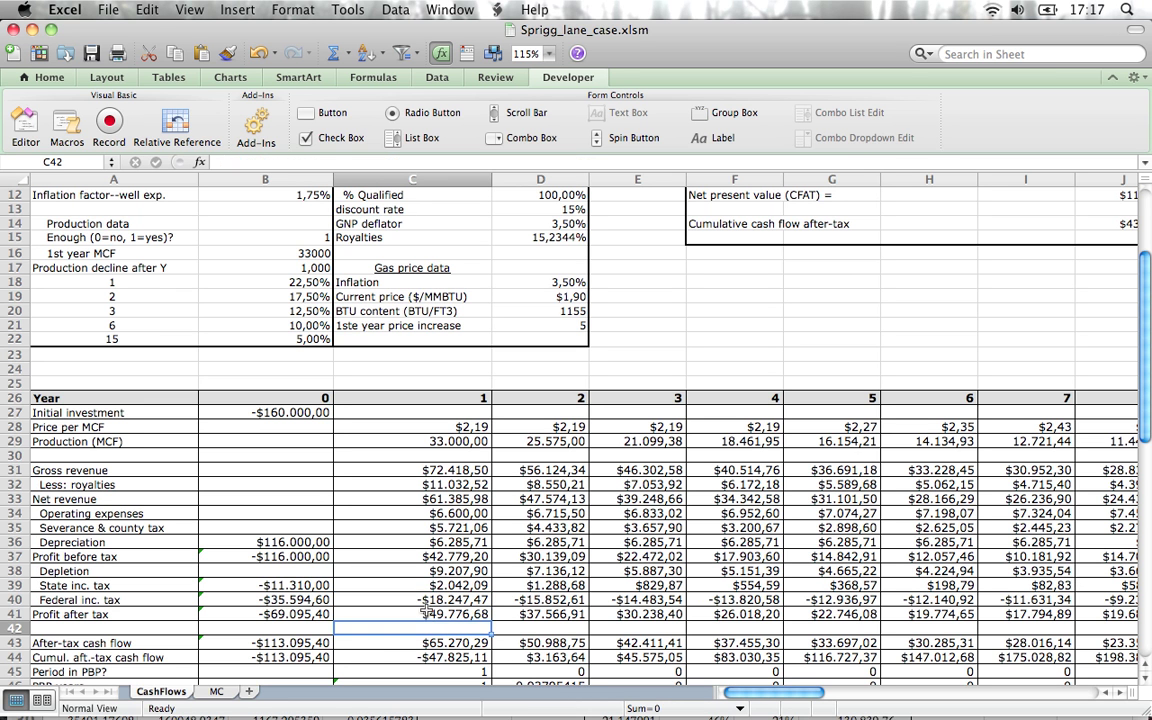
pyautogui.click(428, 559)
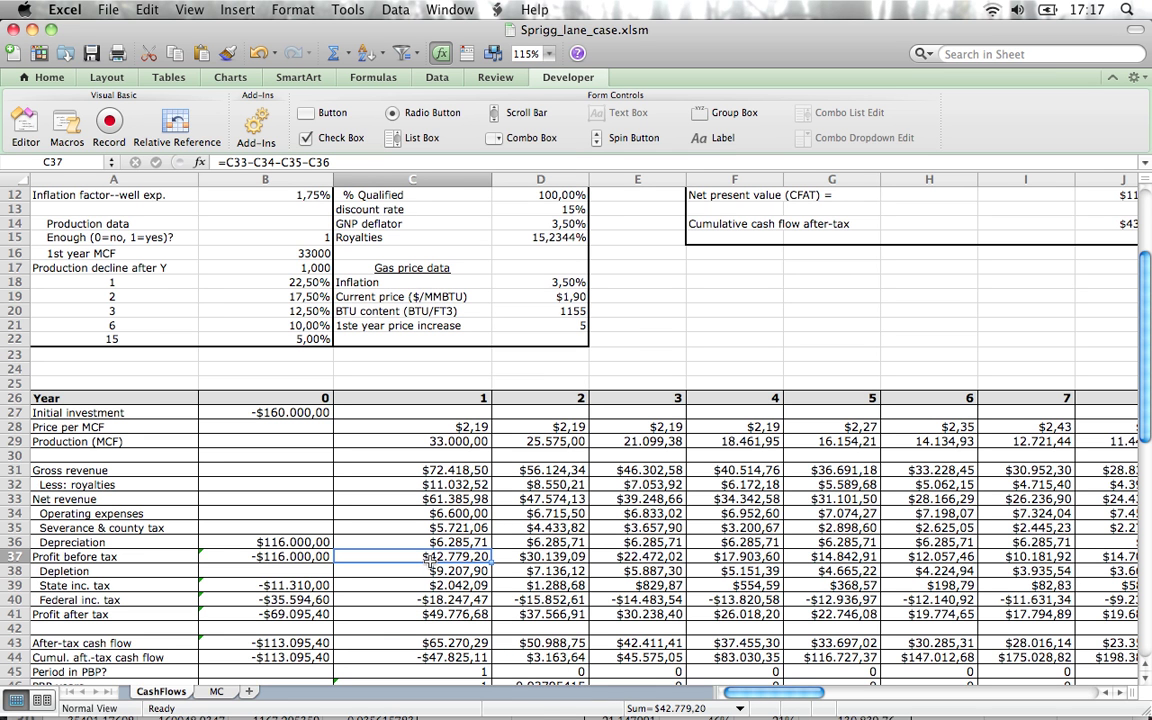
pyautogui.scroll(-5, 430, 565)
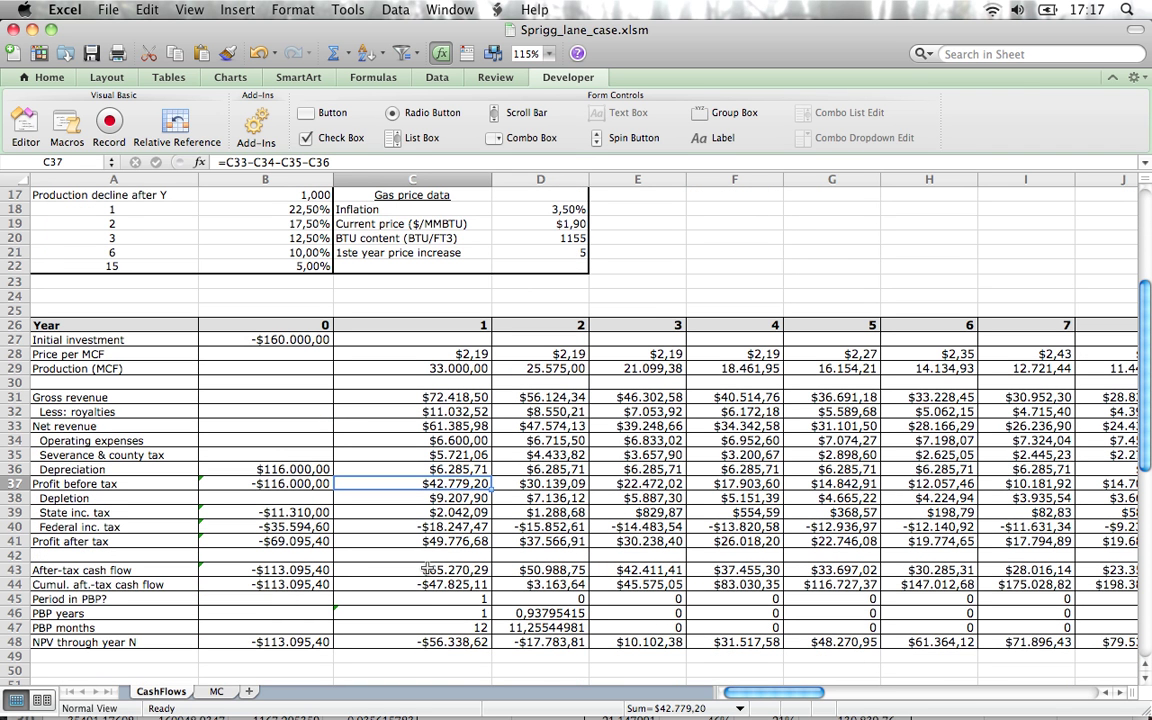
pyautogui.click(428, 569)
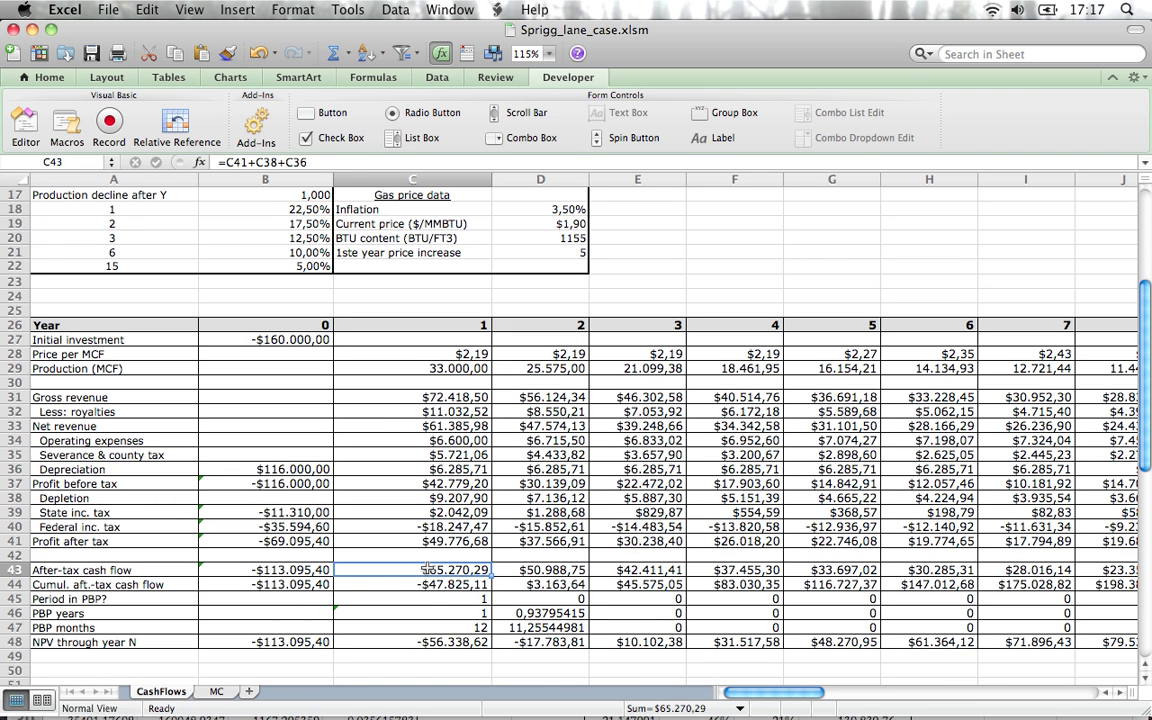
pyautogui.click(343, 161)
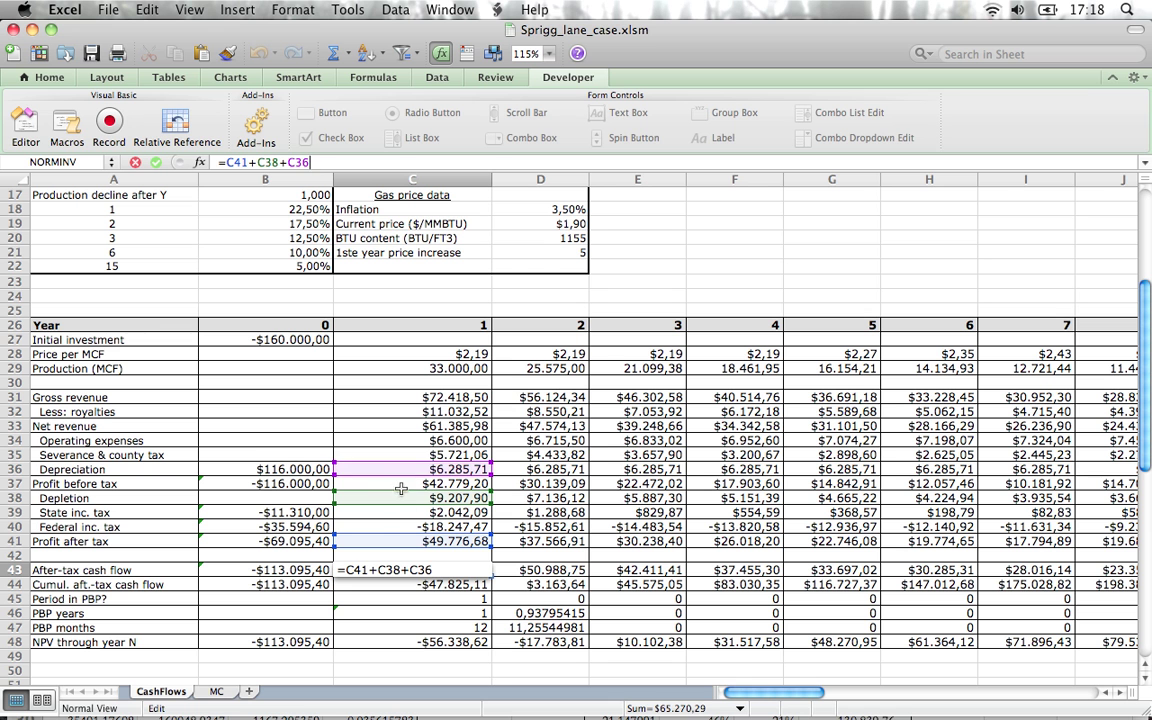
pyautogui.press('Return')
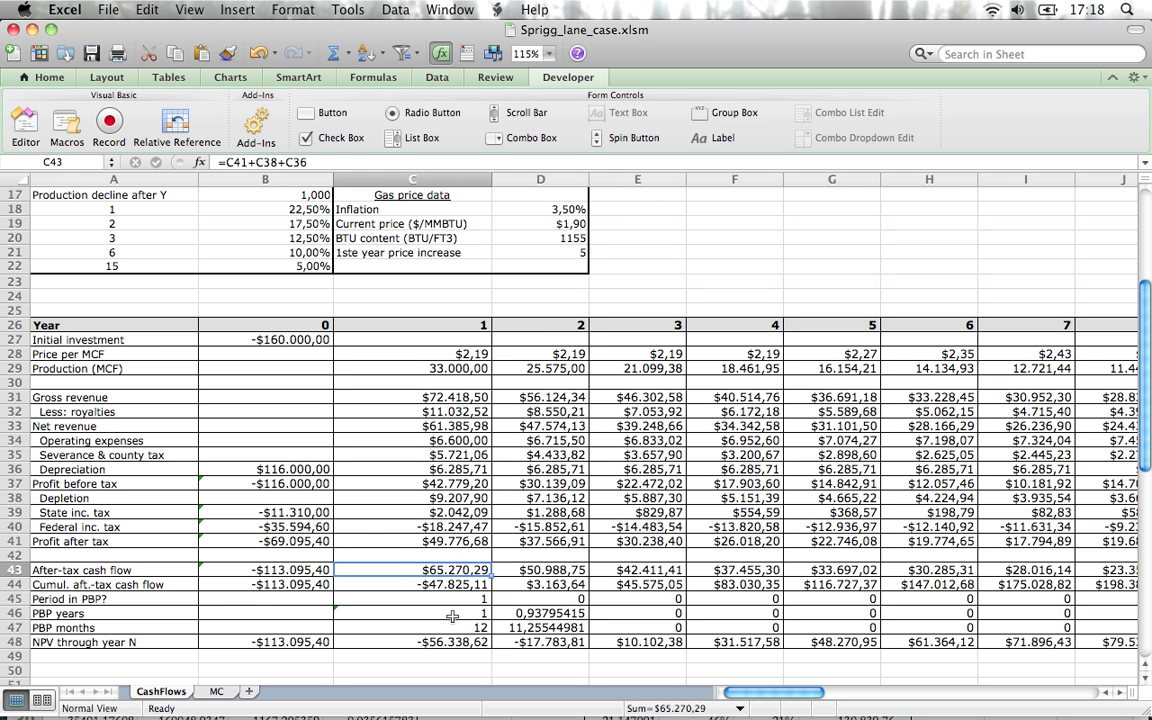
pyautogui.click(452, 614)
pyautogui.click(525, 614)
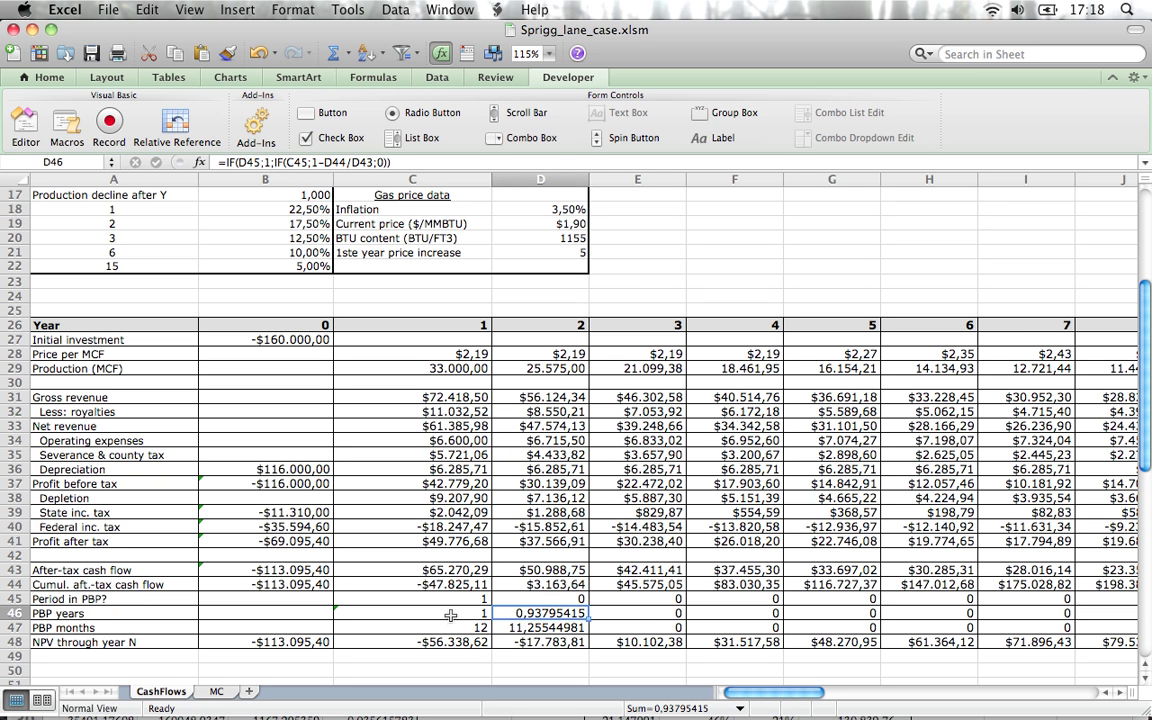
# Commit =NPV(discount_rate;$C43:C43)+$B43 in C48, giving -$56.338,62 for year 1
pyautogui.click(57, 645)
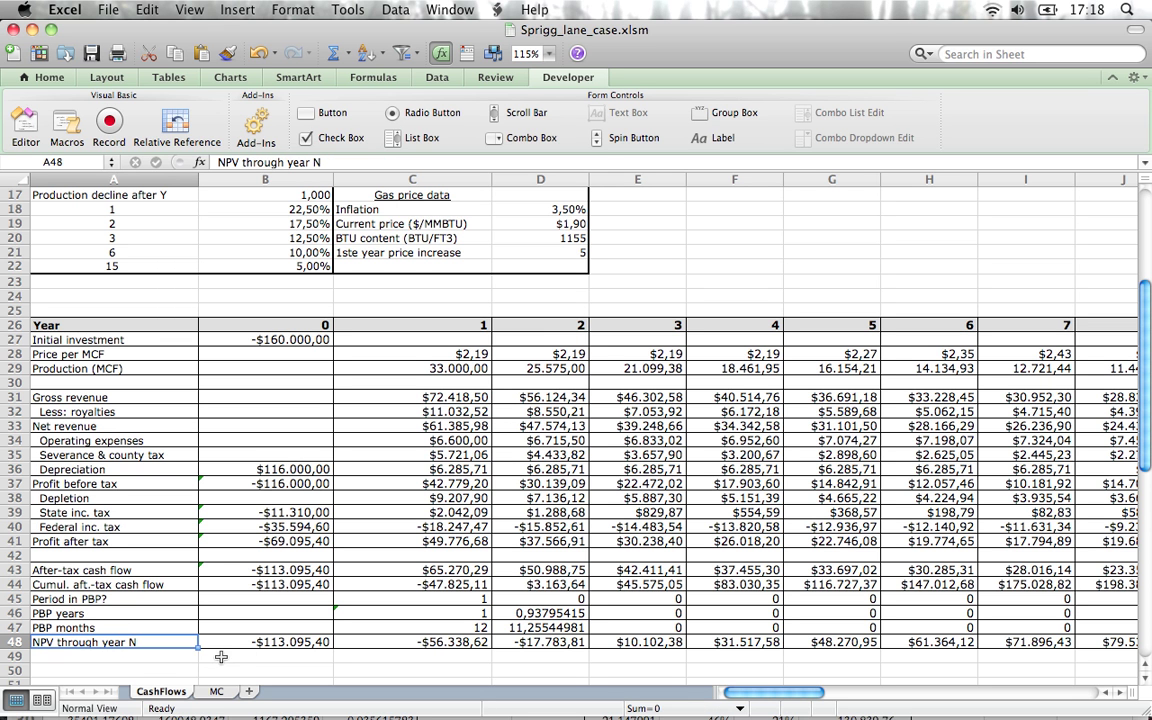
pyautogui.click(411, 642)
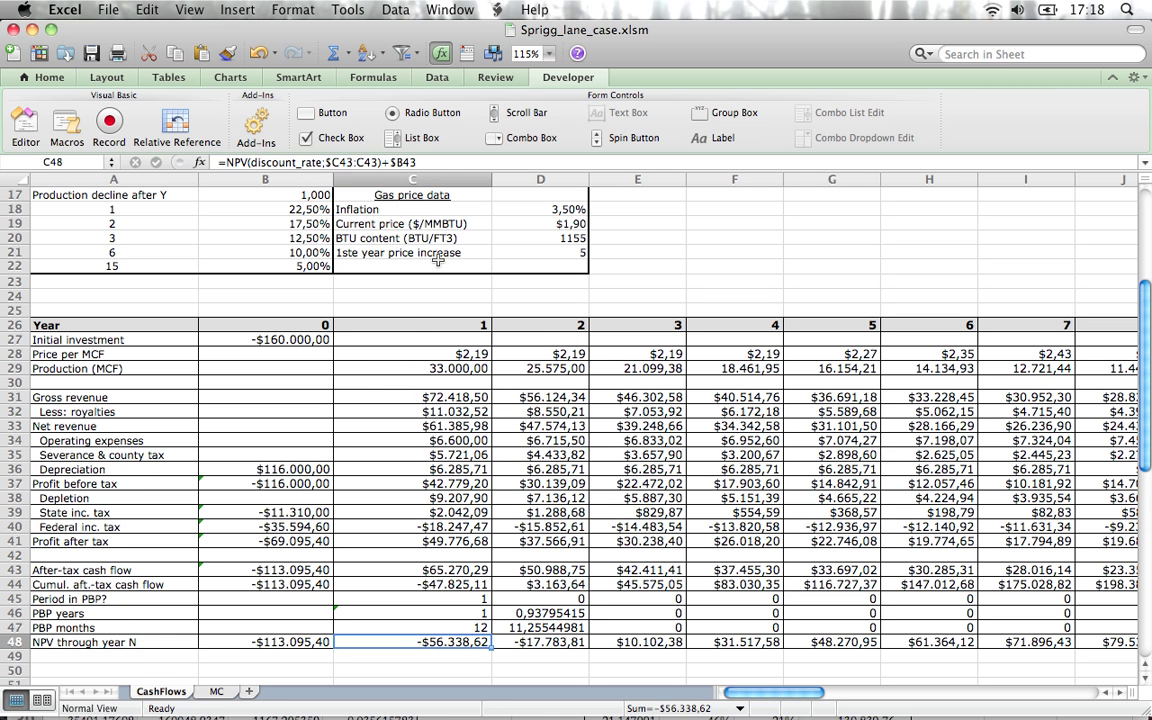
pyautogui.click(437, 162)
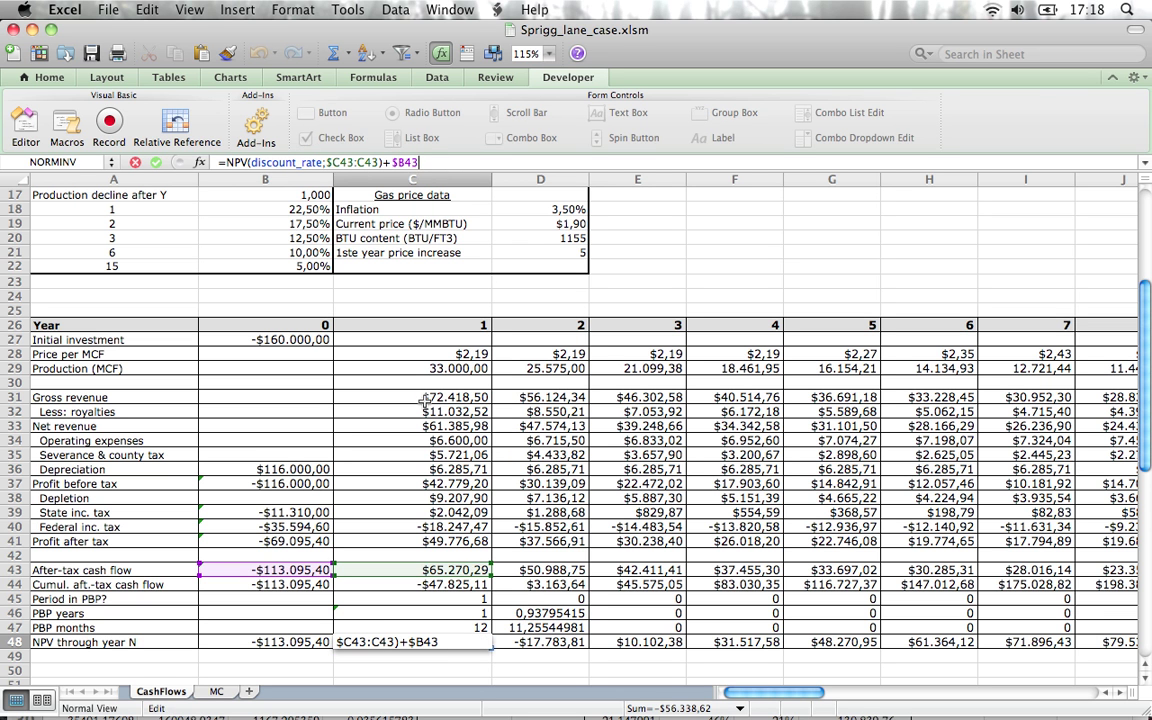
pyautogui.press('Return')
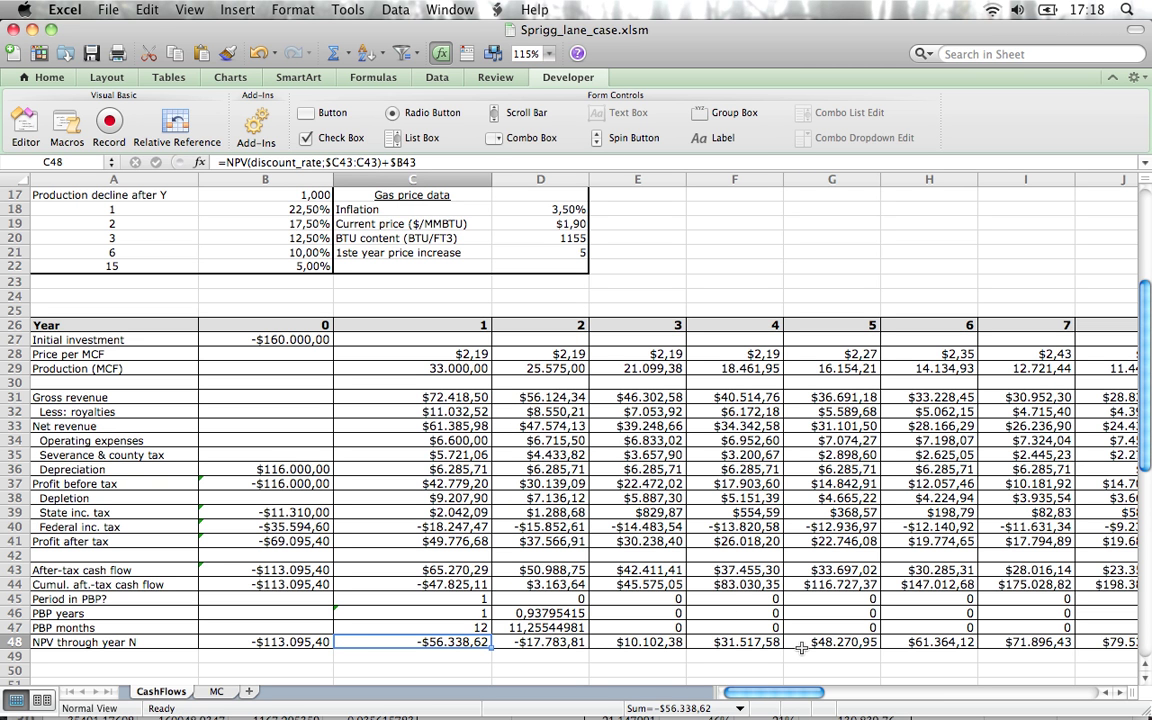
pyautogui.hscroll(3, 700, 507)
pyautogui.hscroll(-3, 695, 508)
pyautogui.scroll(5, 695, 508)
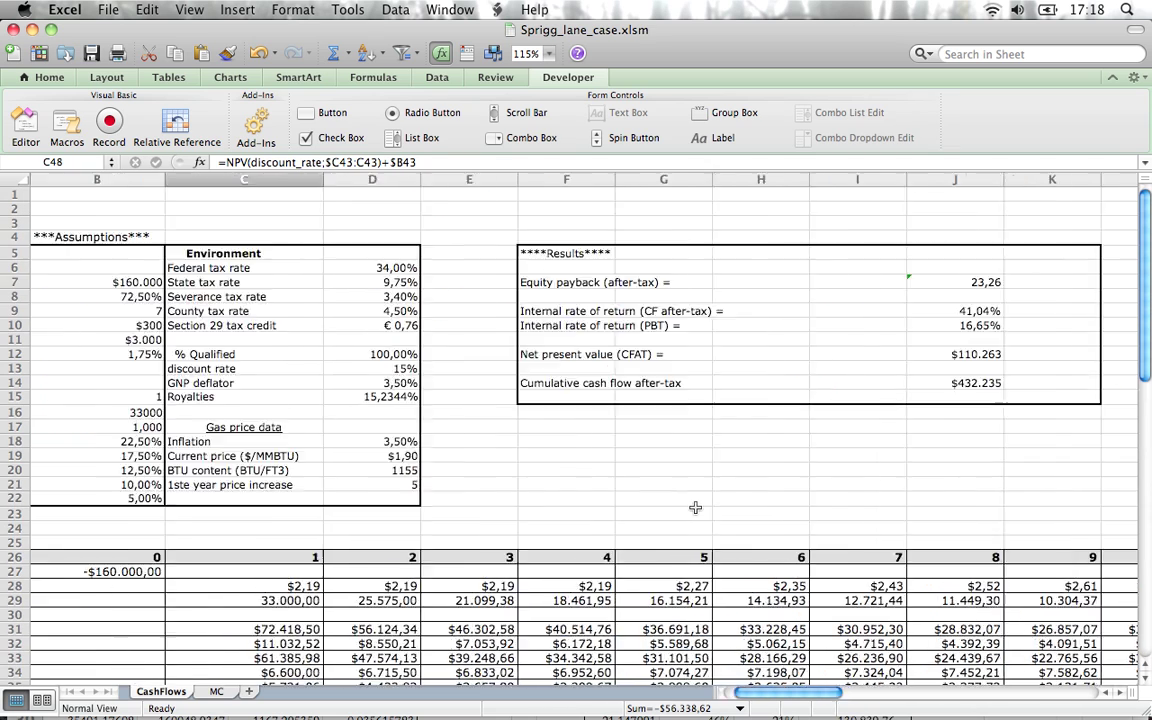
pyautogui.hscroll(3, 695, 507)
pyautogui.hscroll(-1, 695, 507)
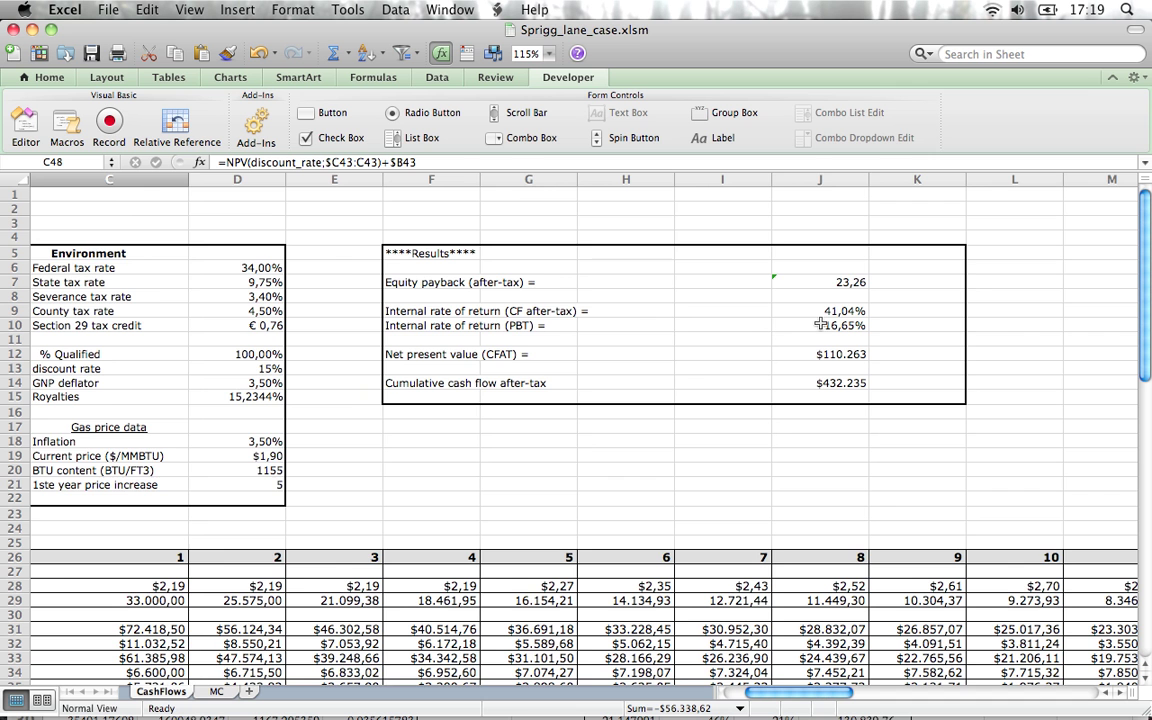
pyautogui.hscroll(-3, 395, 403)
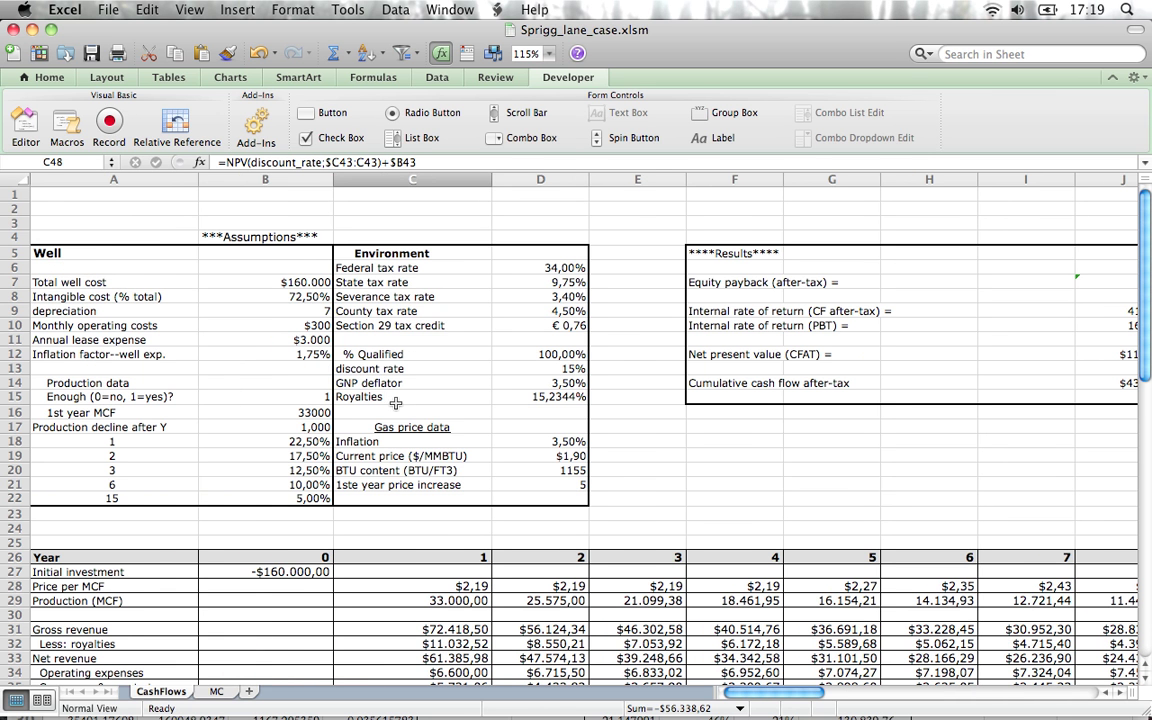
# Change the Section 29 tax credit in D10 from 0,76 to 0
pyautogui.click(533, 327)
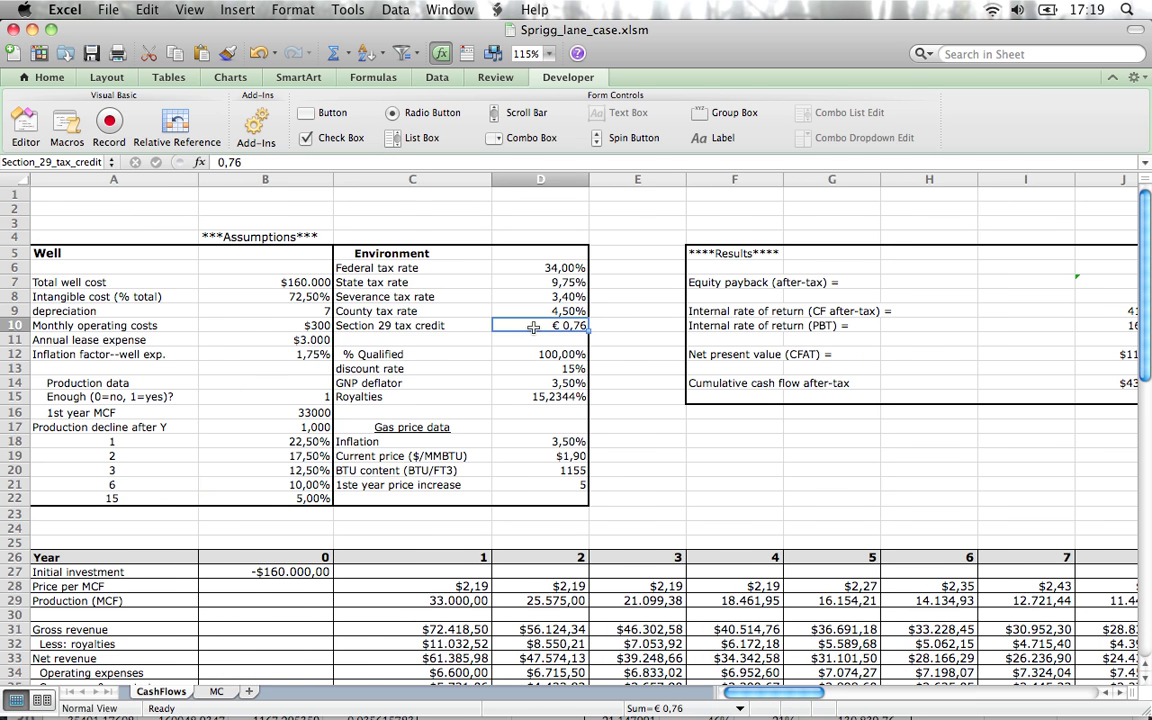
pyautogui.hscroll(2, 533, 327)
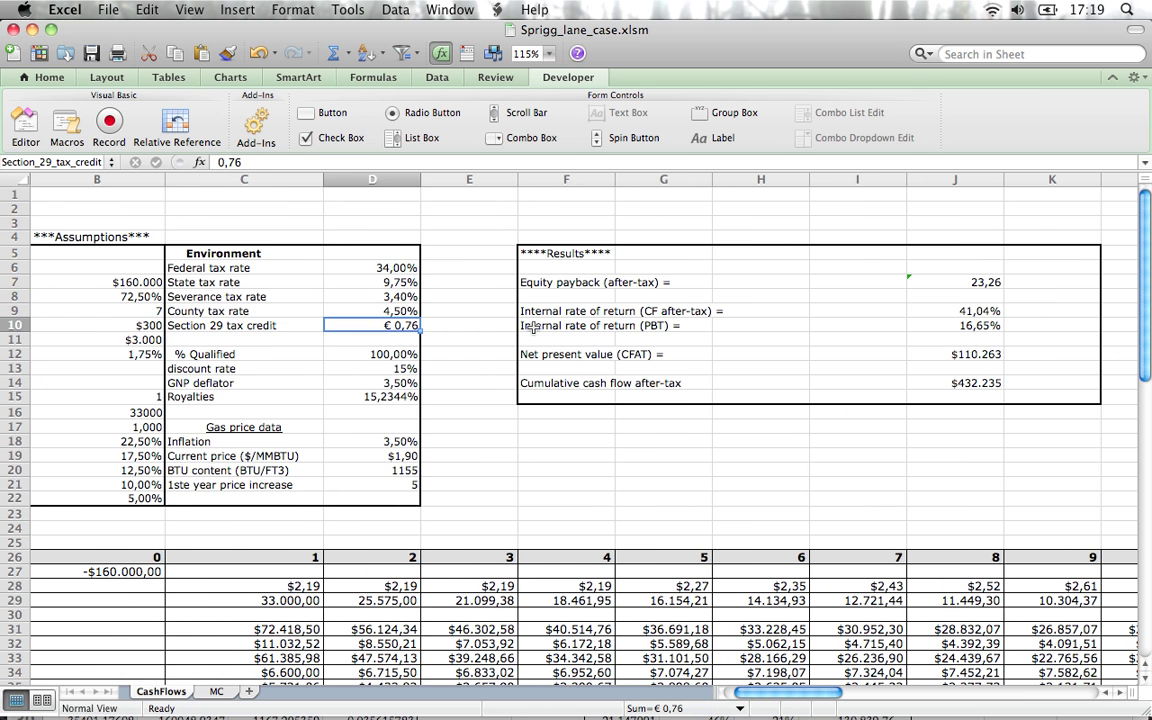
pyautogui.click(253, 167)
pyautogui.press('BackSpace')
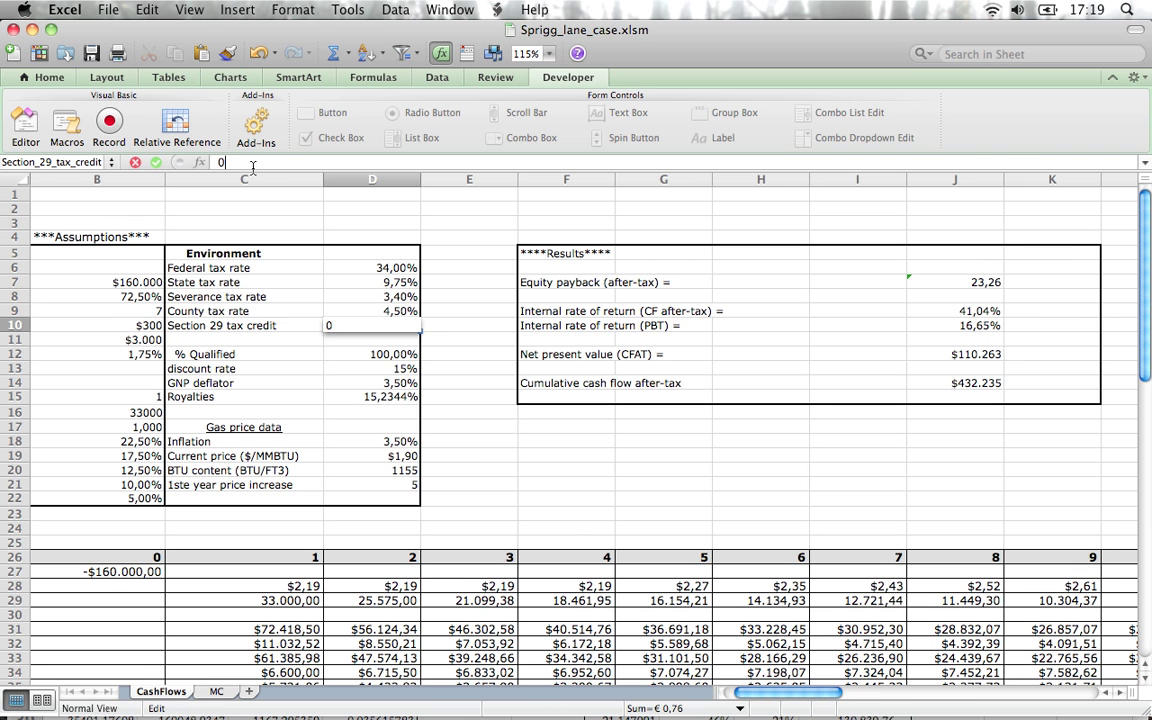
pyautogui.press('Return')
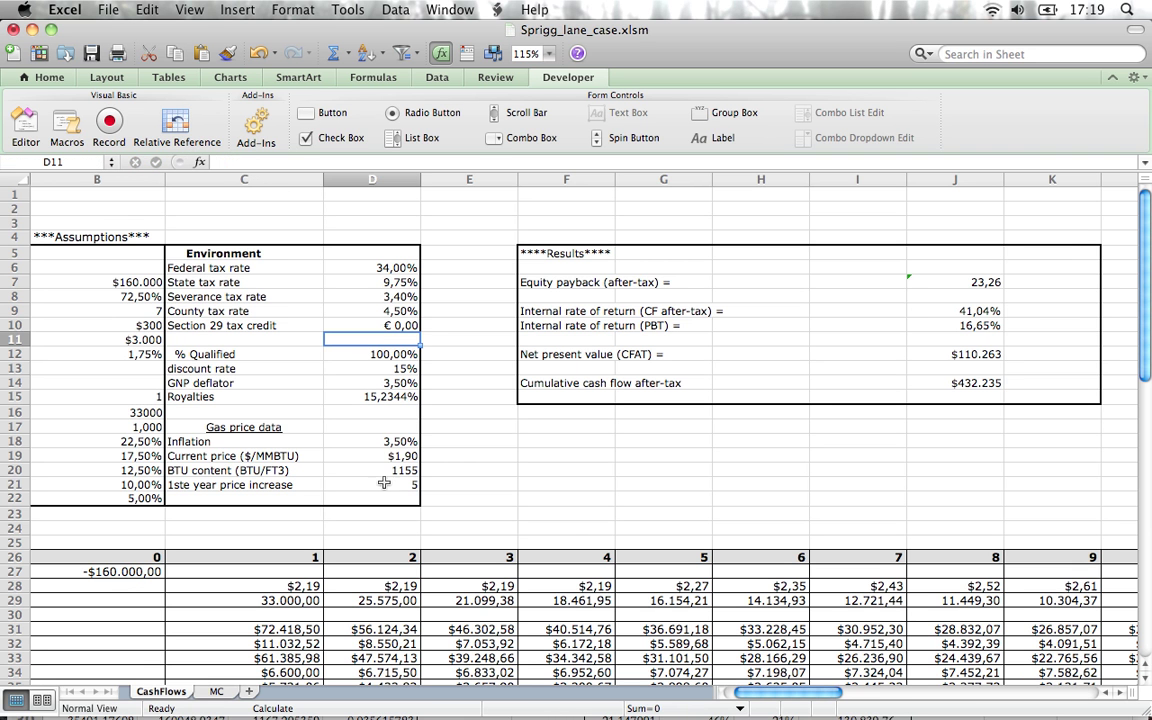
# Check the Results block: after-tax IRR 14,49% and NPV $2.180
pyautogui.press('Down')
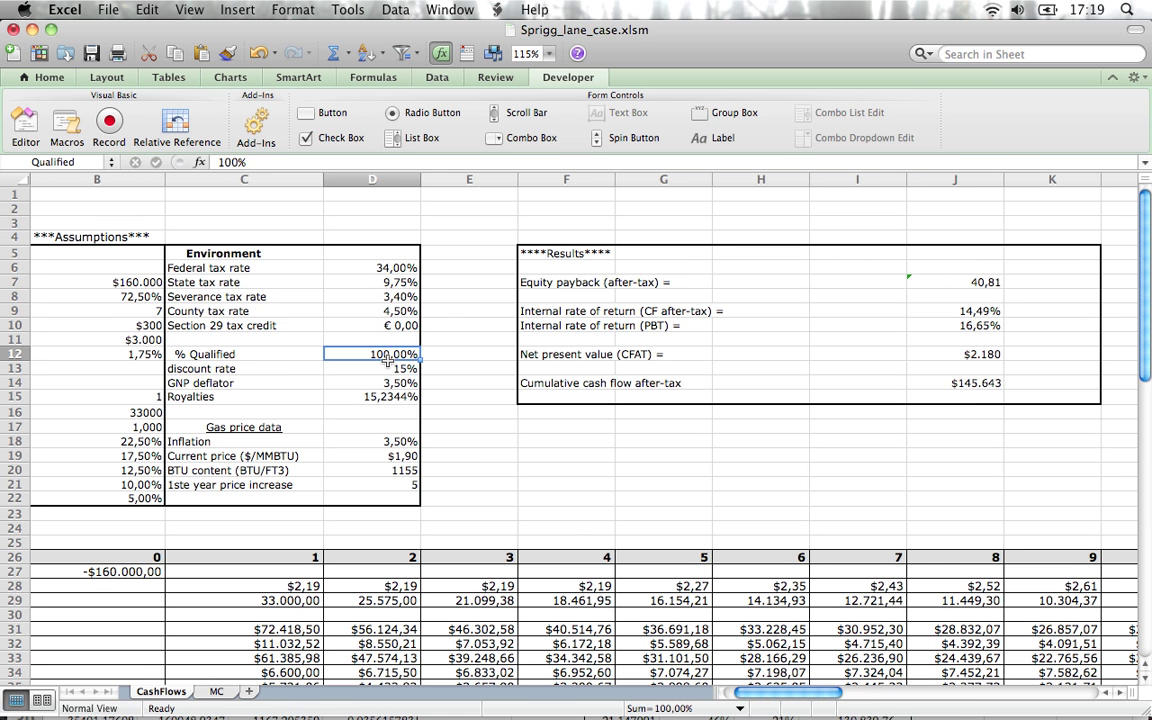
pyautogui.click(522, 338)
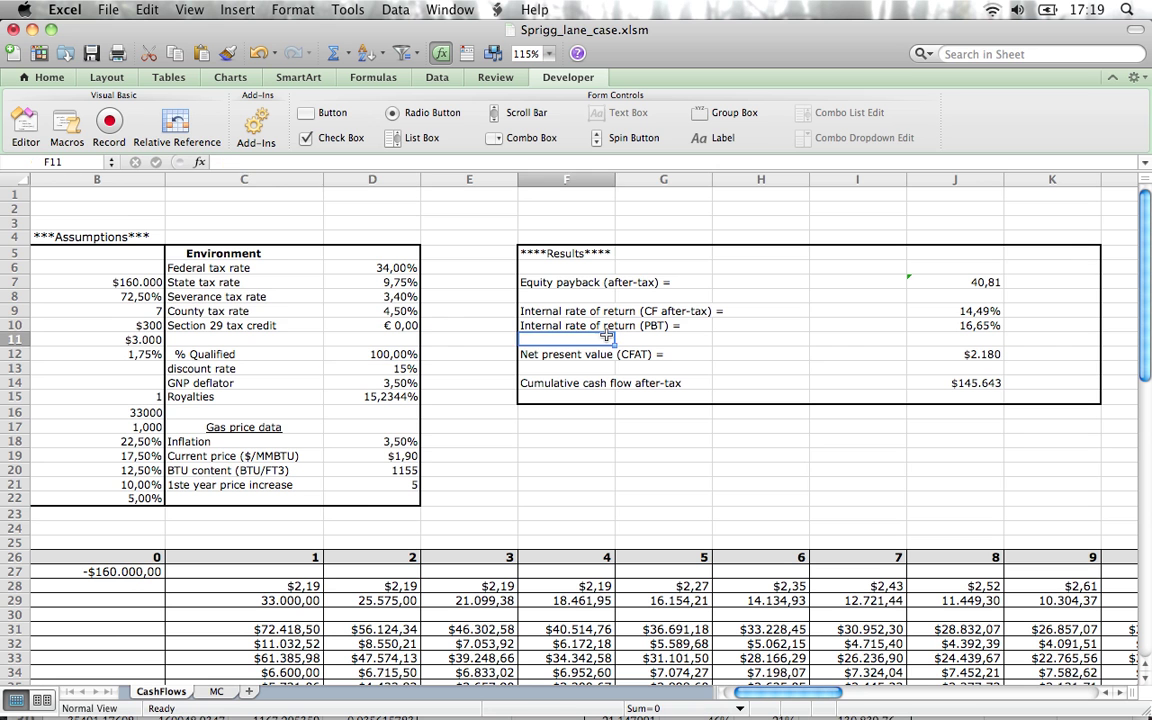
pyautogui.press('Up')
pyautogui.press('Up')
pyautogui.press('Right')
pyautogui.press('Right')
pyautogui.press('Right')
pyautogui.press('Right')
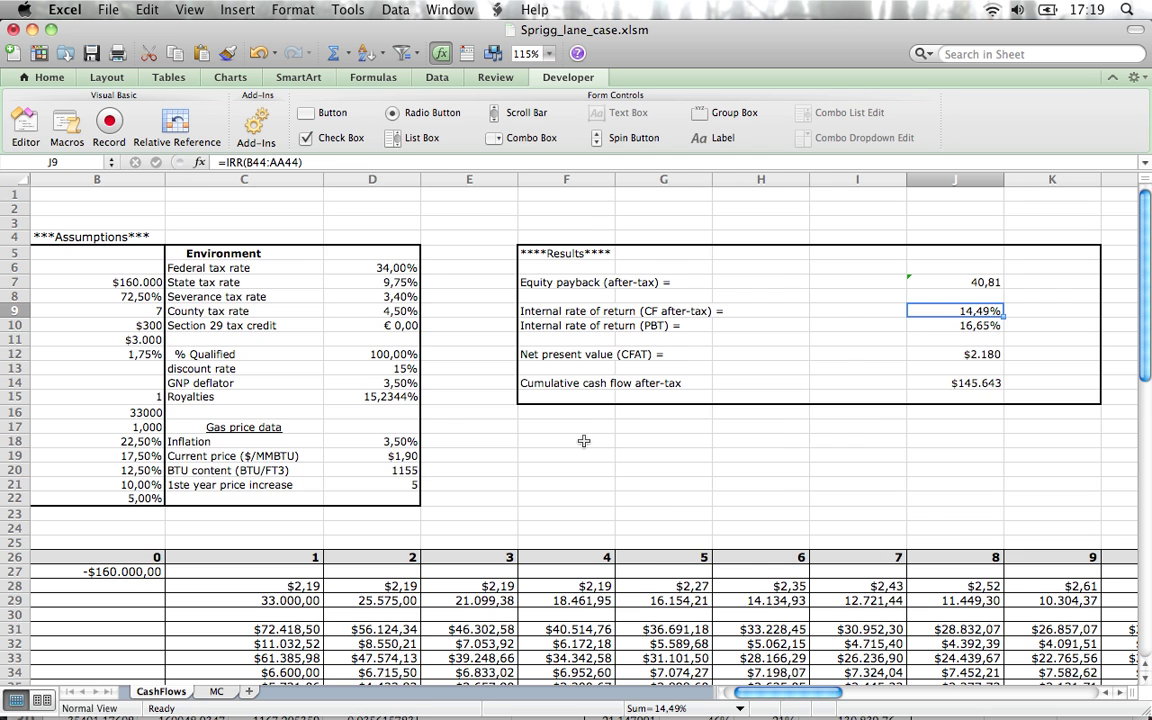
# Undo the change so the Section 29 tax credit returns to € 0,76
pyautogui.hscroll(-1, 566, 388)
pyautogui.scroll(-6, 566, 388)
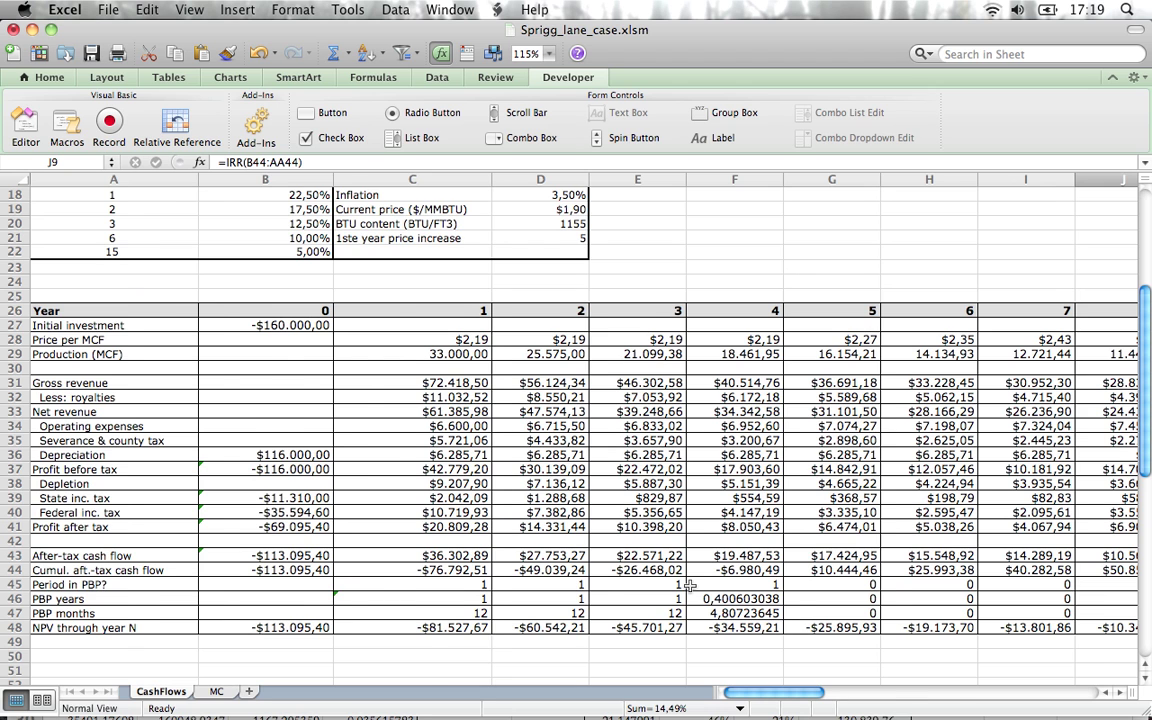
pyautogui.hscroll(10, 690, 586)
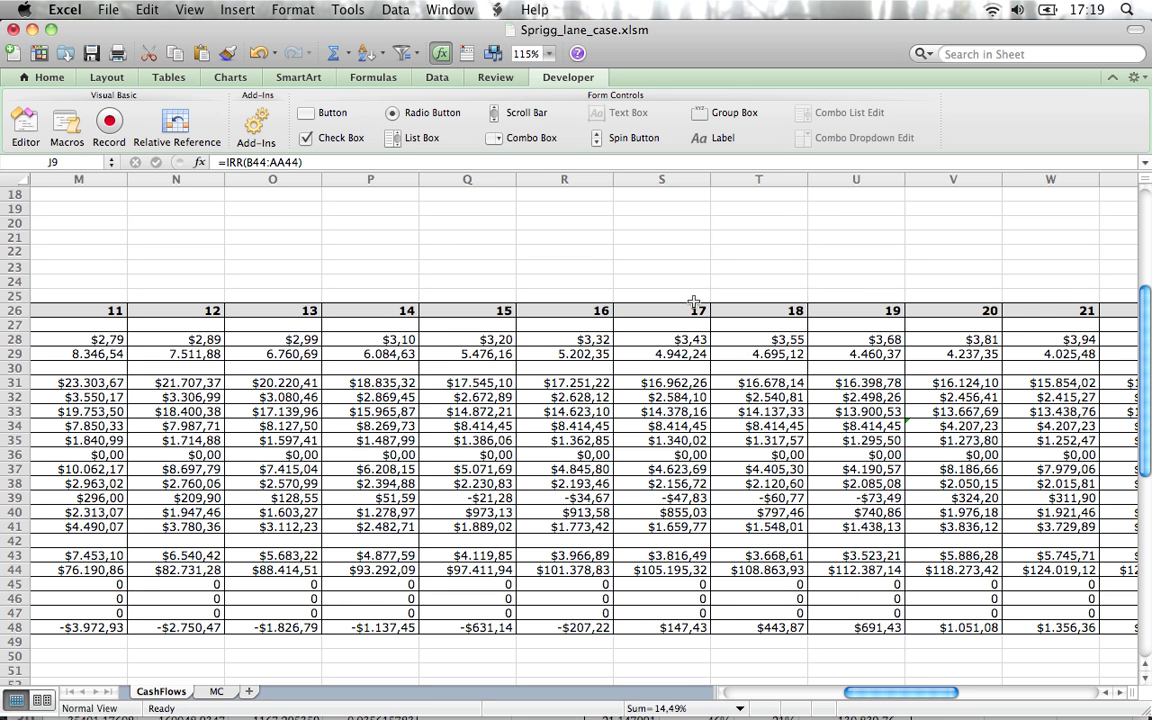
pyautogui.hscroll(9, 696, 304)
pyautogui.hscroll(-4, 708, 308)
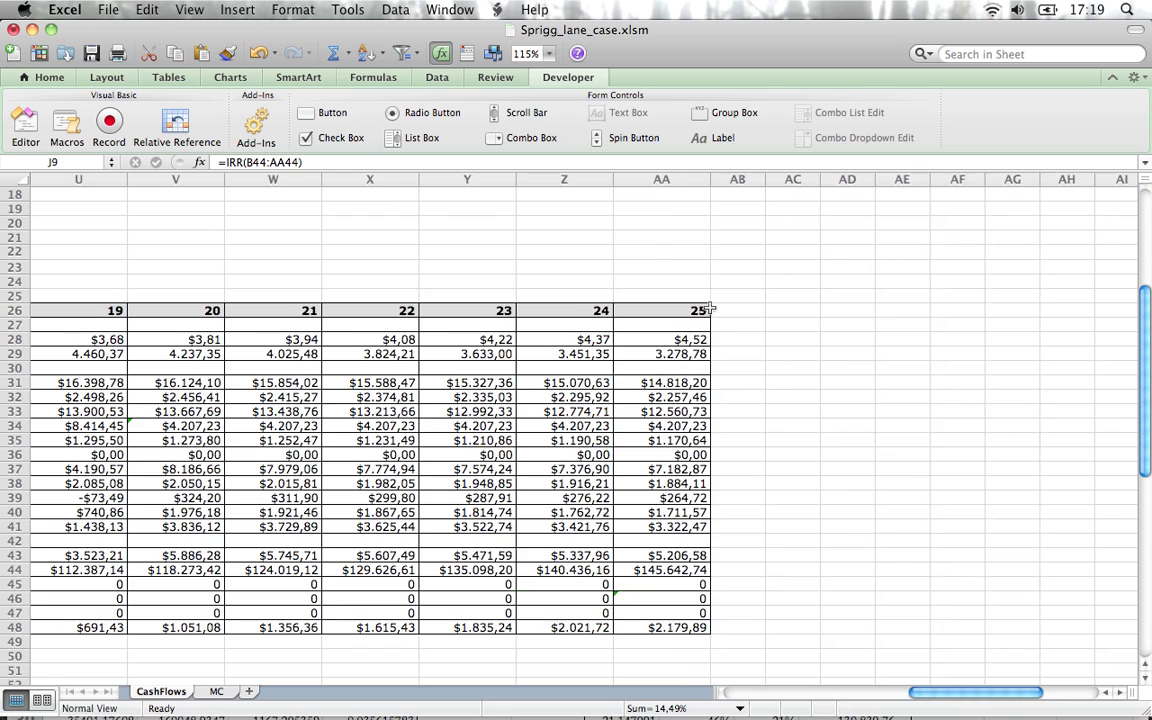
pyautogui.hscroll(-10, 708, 308)
pyautogui.hscroll(4, 708, 308)
pyautogui.hscroll(-7, 708, 308)
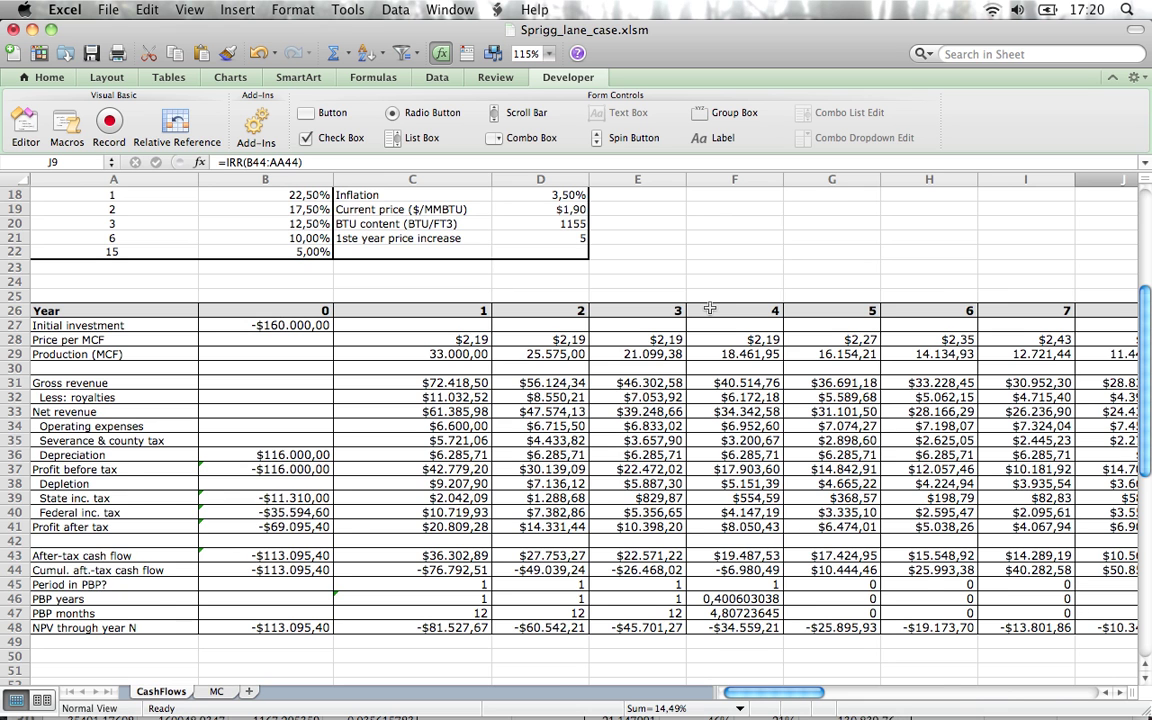
pyautogui.scroll(6, 711, 314)
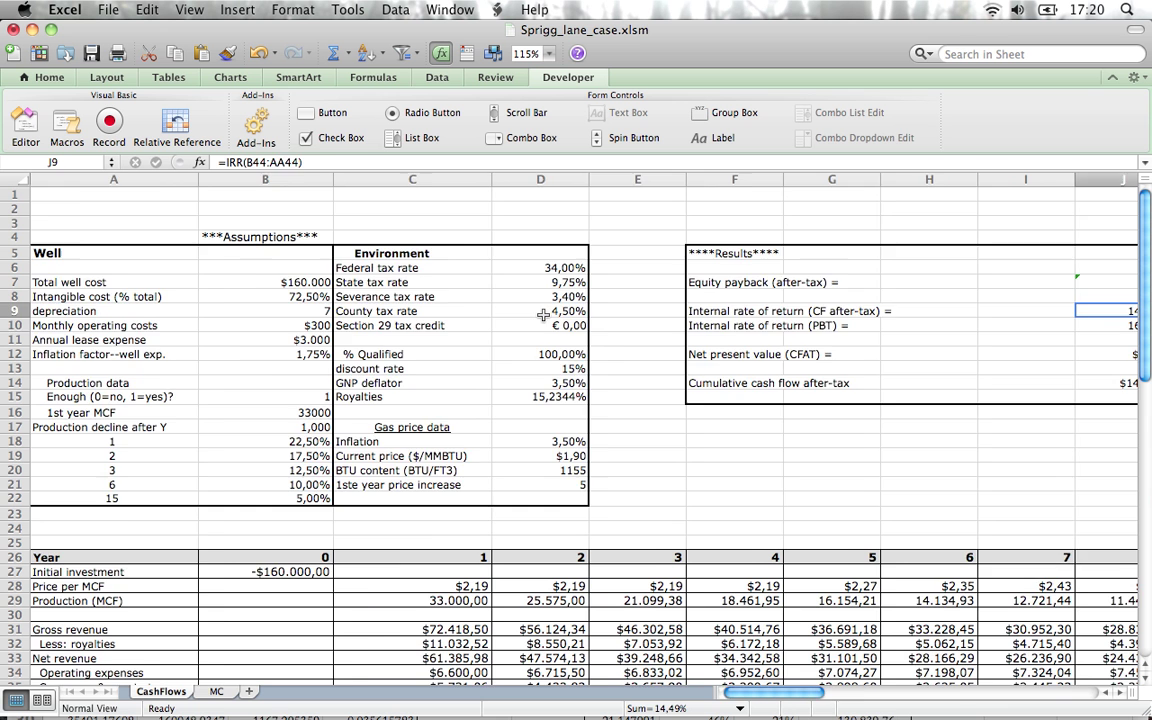
pyautogui.press('super+z')
# Bring up the What-If Analysis options from the Data tools
pyautogui.hscroll(-5, 543, 315)
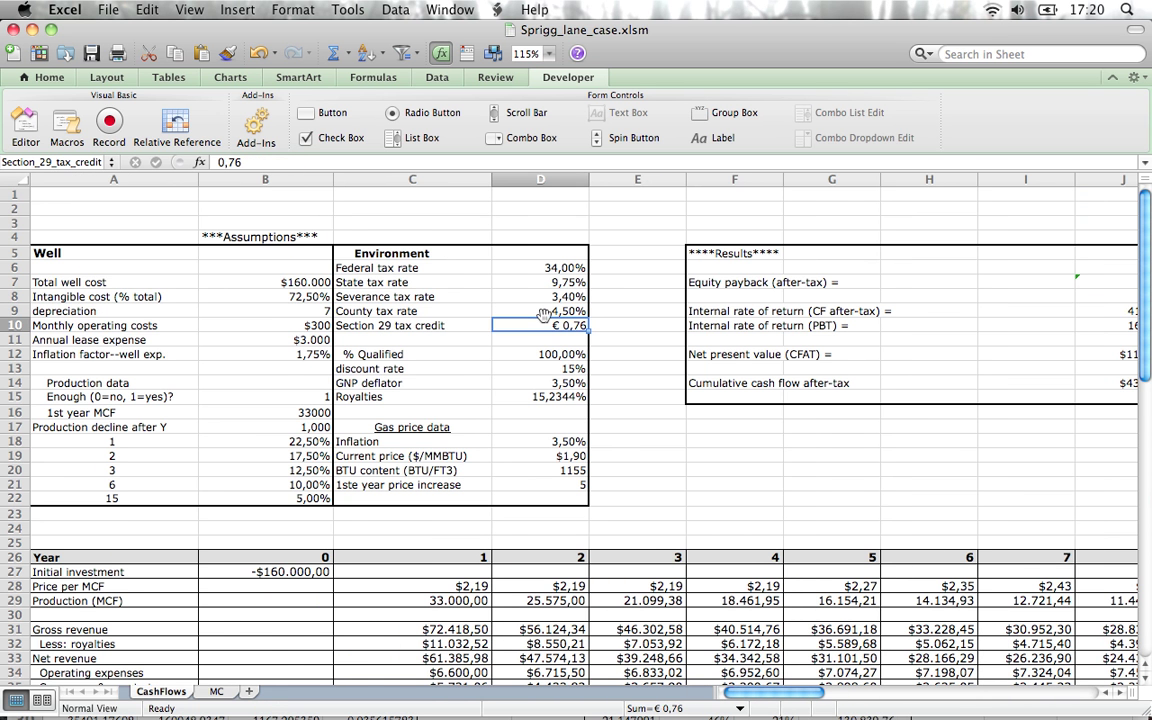
pyautogui.hscroll(5, 543, 315)
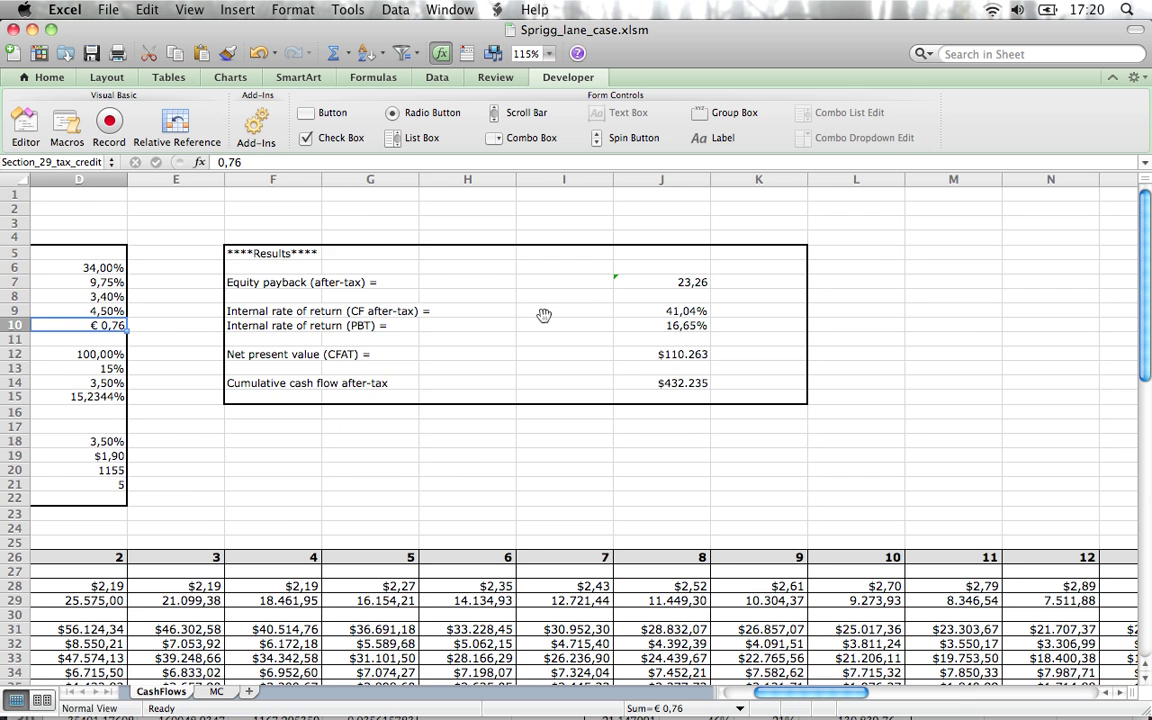
pyautogui.hscroll(-2, 543, 315)
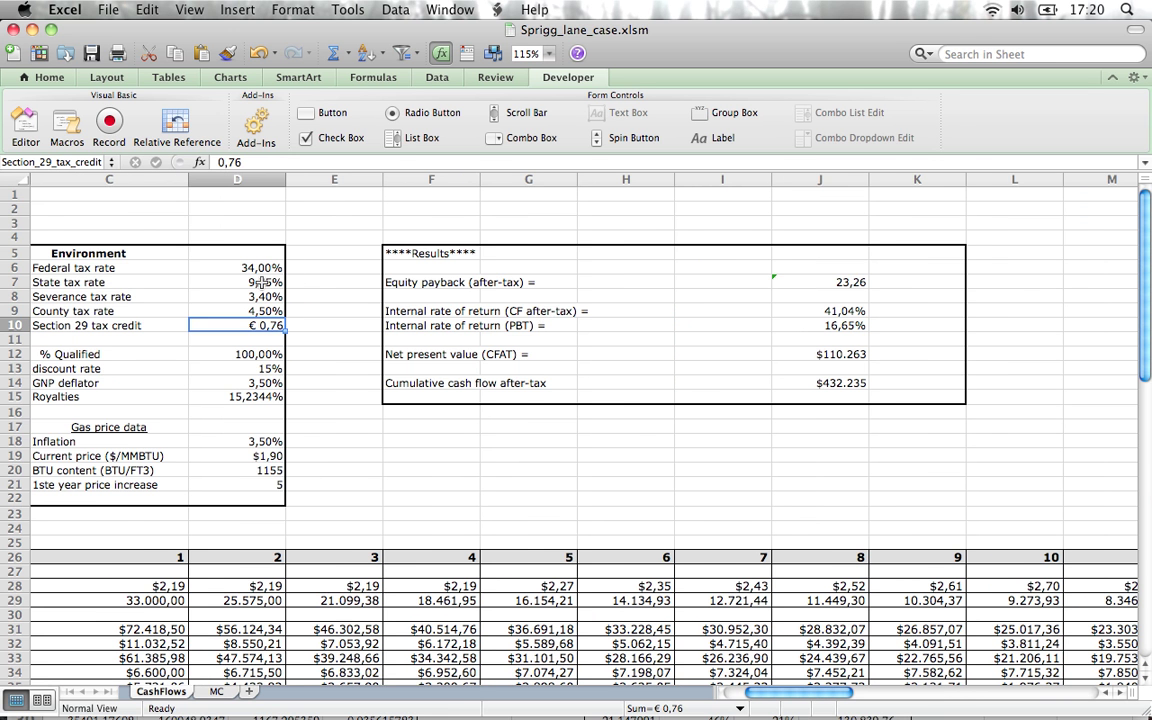
pyautogui.hscroll(-2, 261, 283)
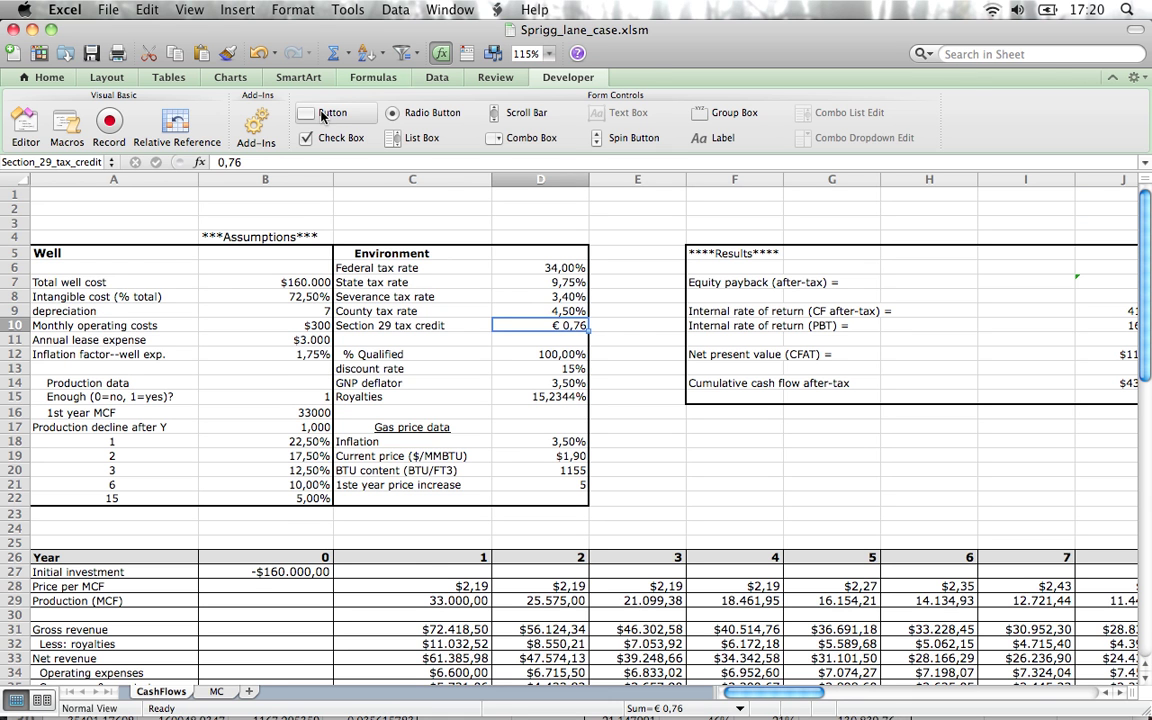
pyautogui.click(497, 77)
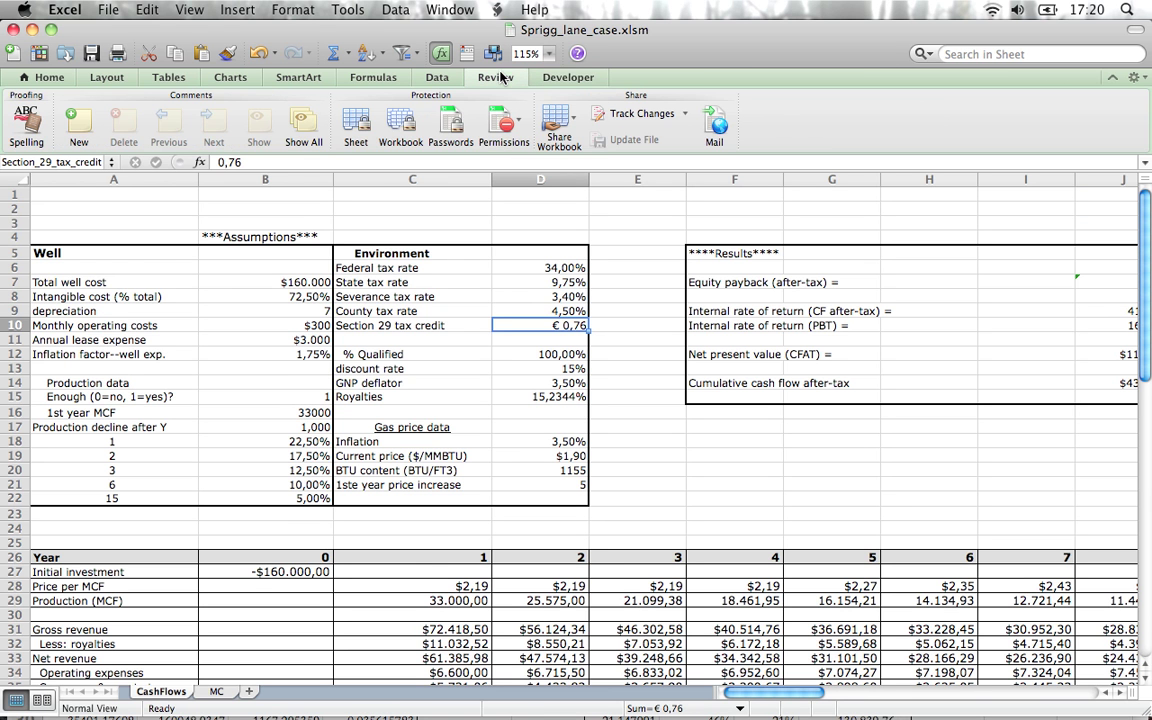
pyautogui.click(437, 77)
pyautogui.click(183, 127)
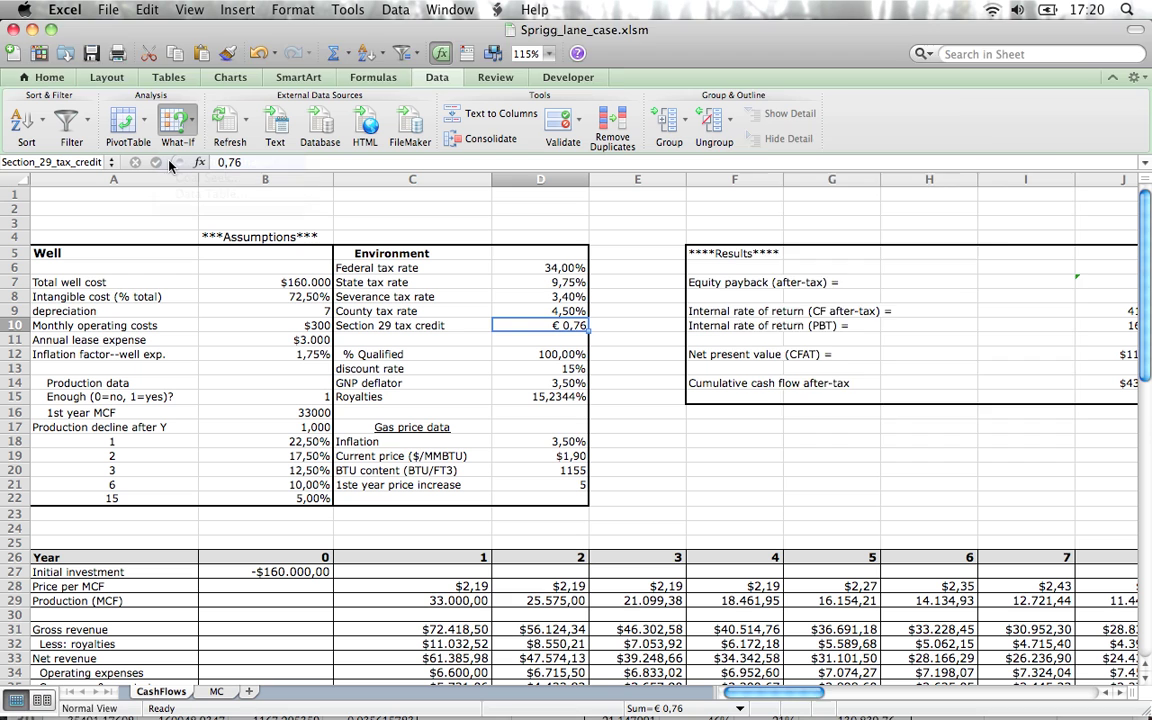
# Show the 'No gass' scenario, setting the B15 production flag to 0, then close Scenario Manager
pyautogui.click(796, 155)
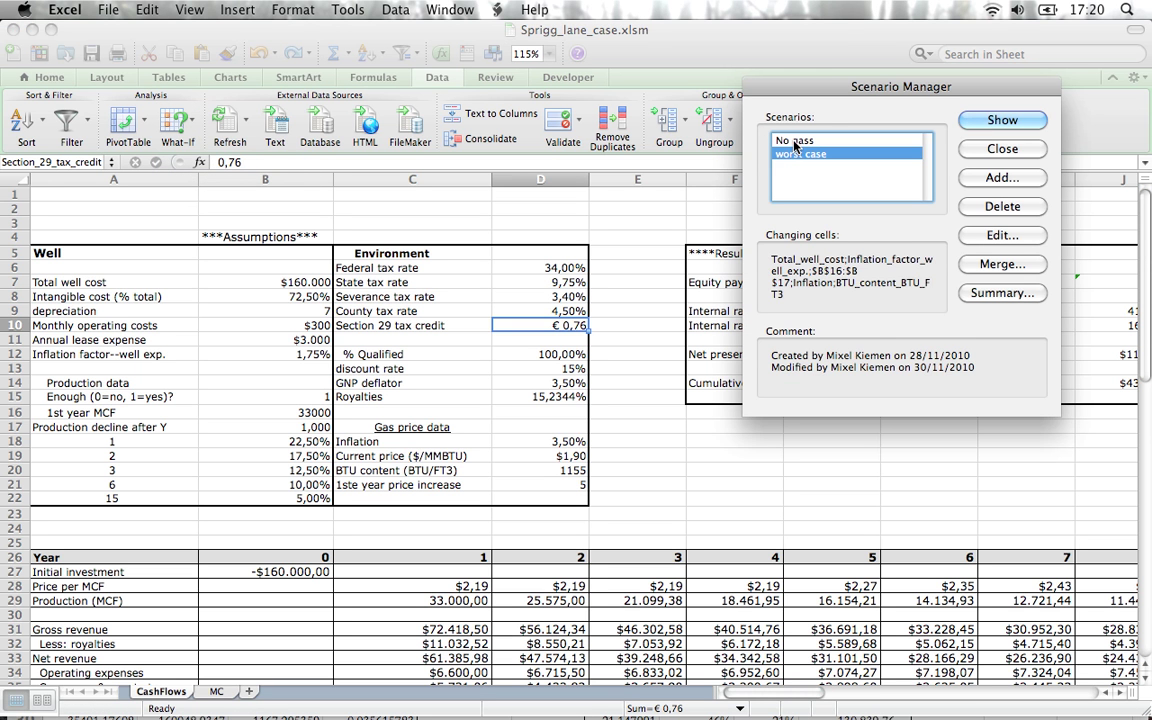
pyautogui.click(795, 141)
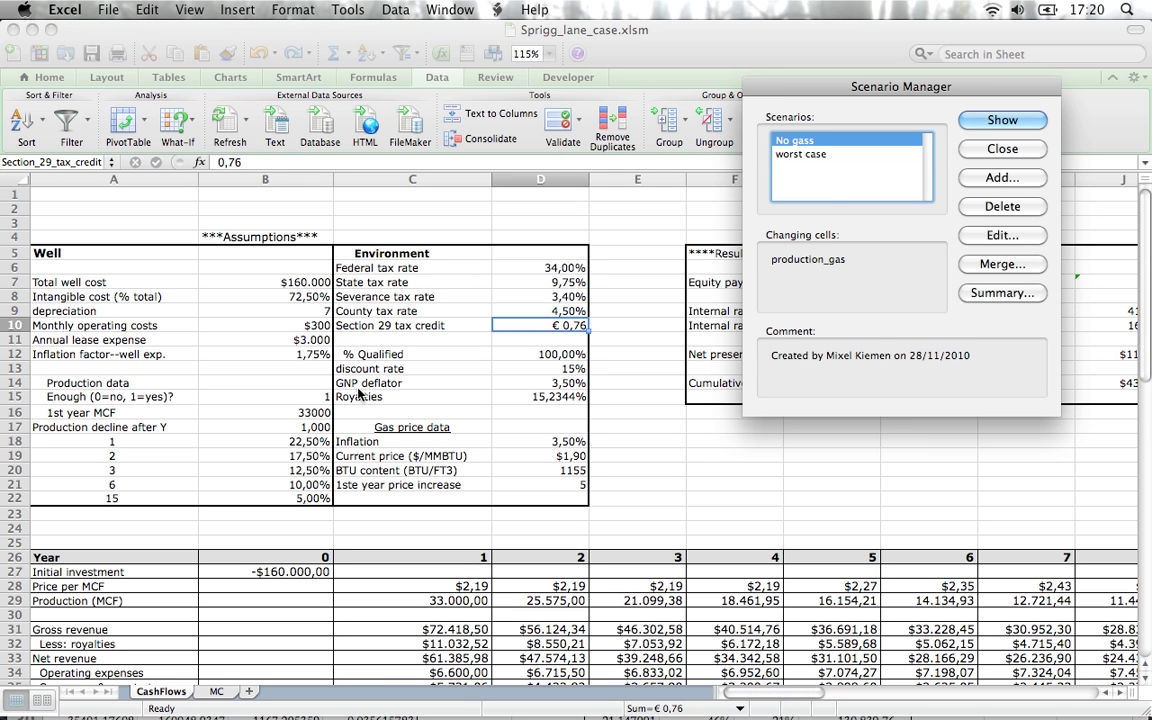
pyautogui.press('Return')
pyautogui.press('Escape')
pyautogui.scroll(-6, 552, 322)
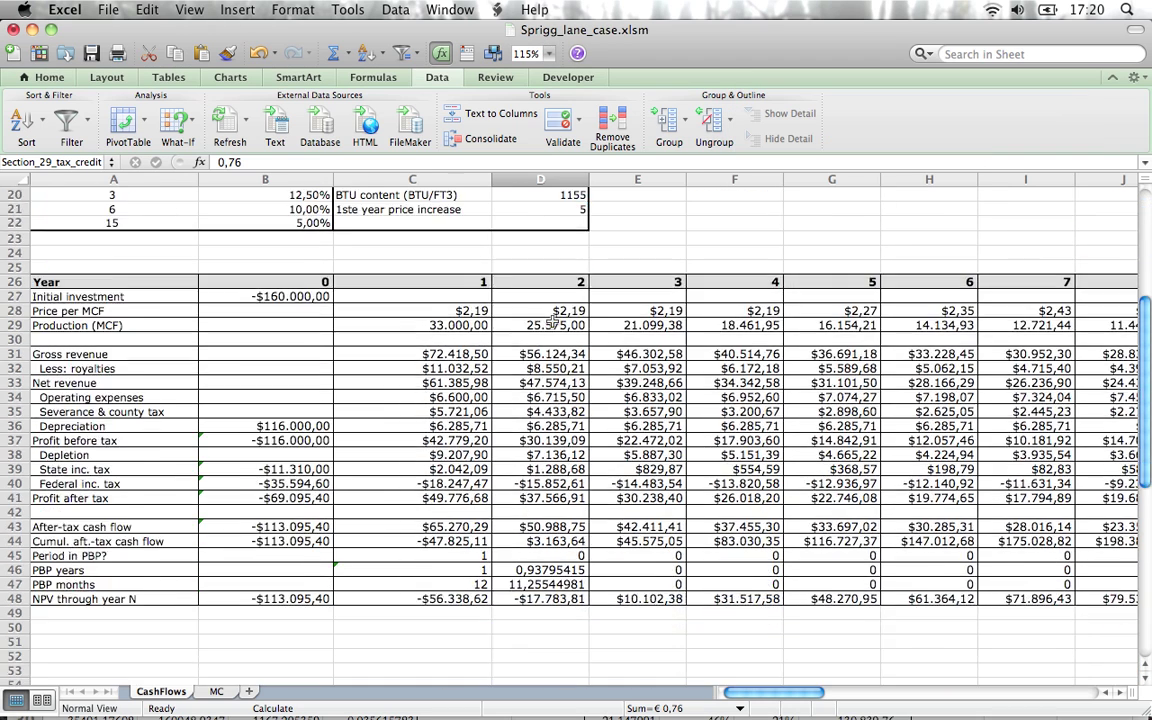
pyautogui.scroll(2, 552, 322)
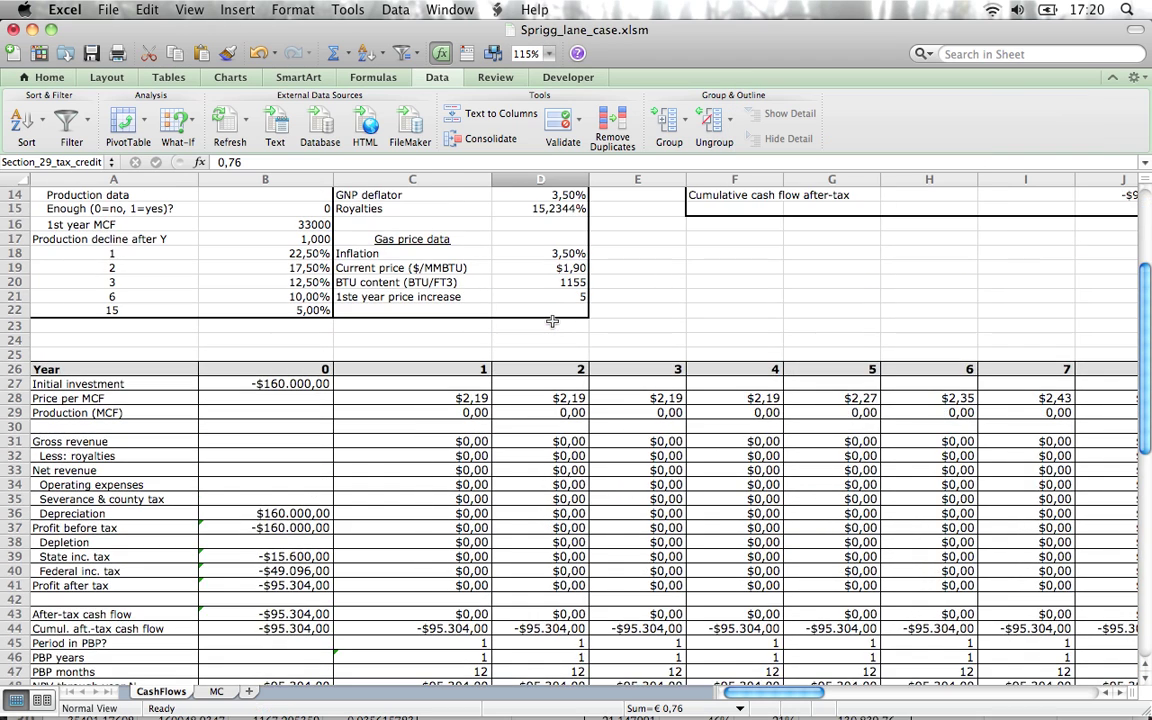
pyautogui.scroll(1, 528, 330)
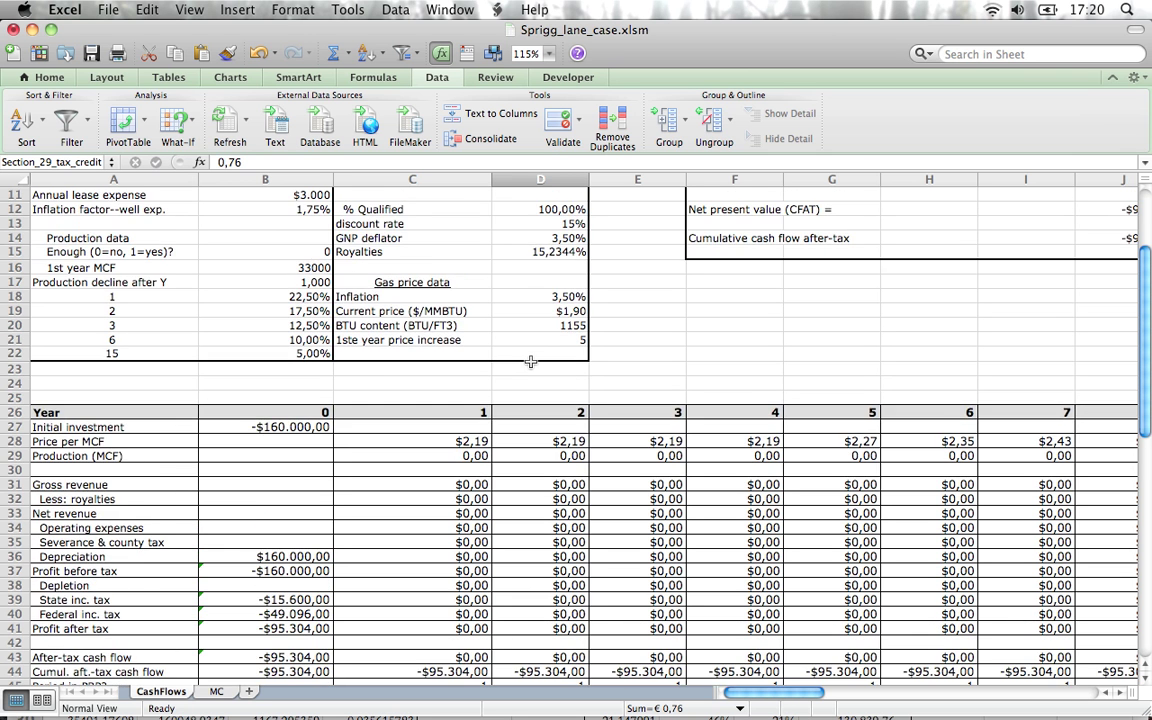
pyautogui.scroll(1, 530, 362)
pyautogui.scroll(1, 530, 362)
pyautogui.scroll(-3, 530, 362)
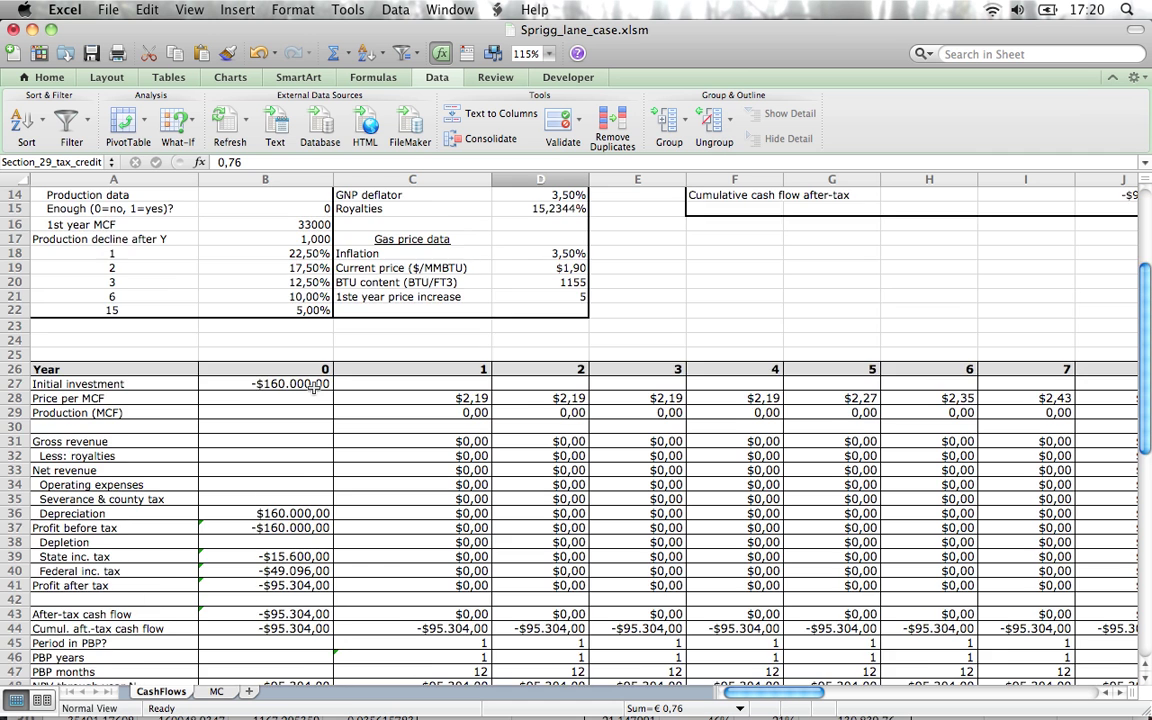
pyautogui.scroll(-2, 300, 370)
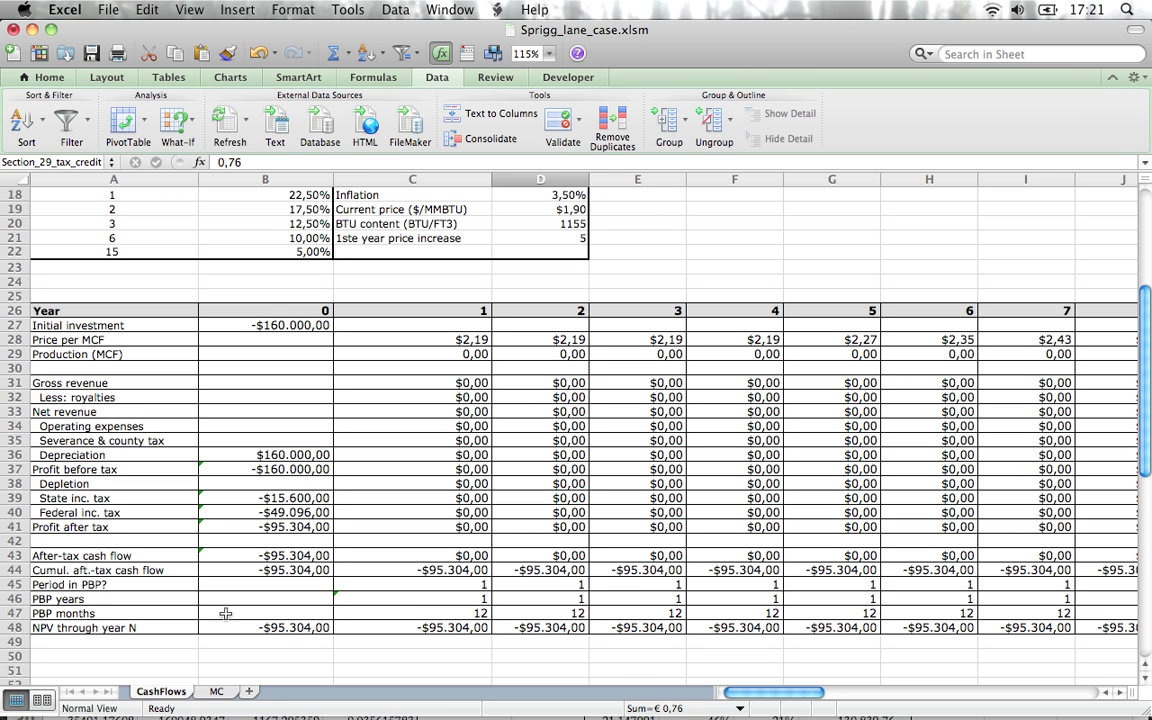
pyautogui.scroll(5, 235, 601)
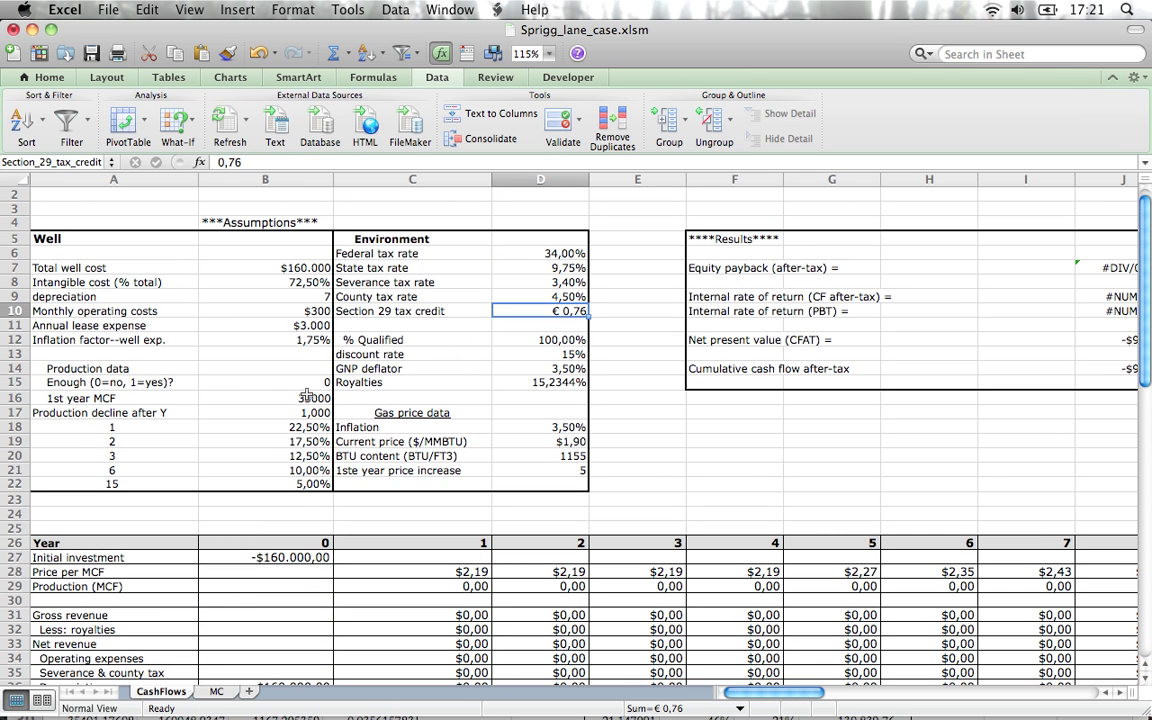
pyautogui.scroll(-3, 400, 503)
pyautogui.scroll(2, 819, 463)
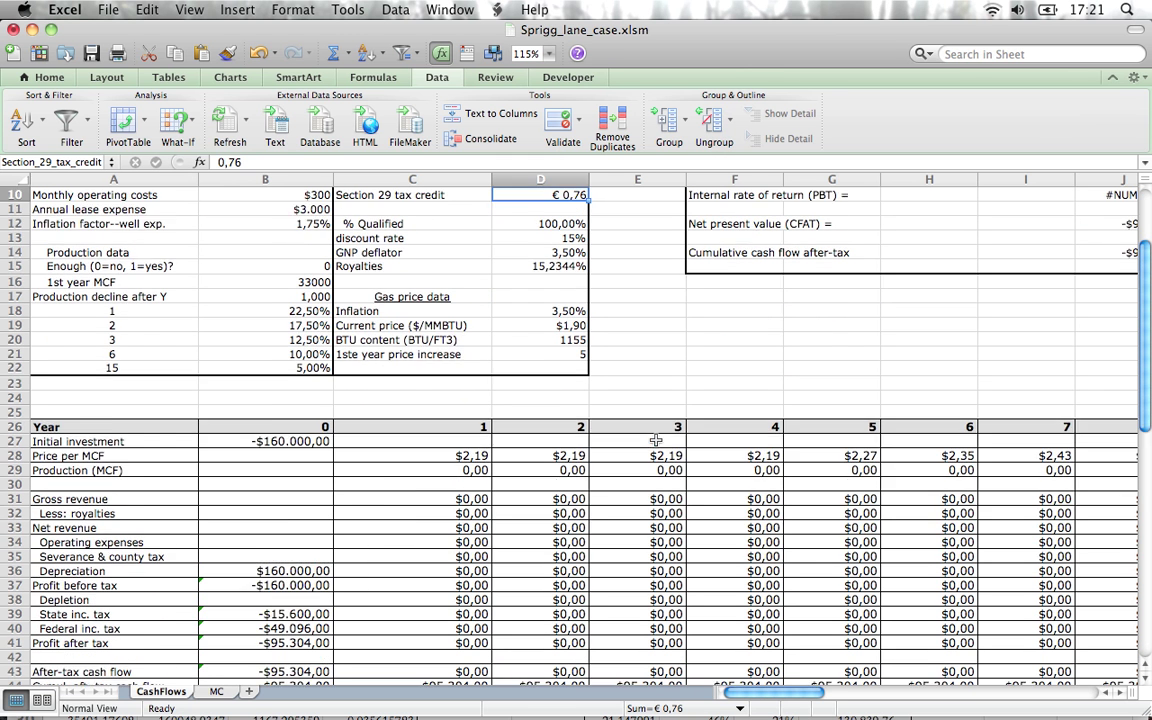
# Undo B15 back to 1, then show the 'worst case' scenario ($166.281 well cost, 24000 MCF)
pyautogui.click(256, 53)
pyautogui.scroll(1, 508, 396)
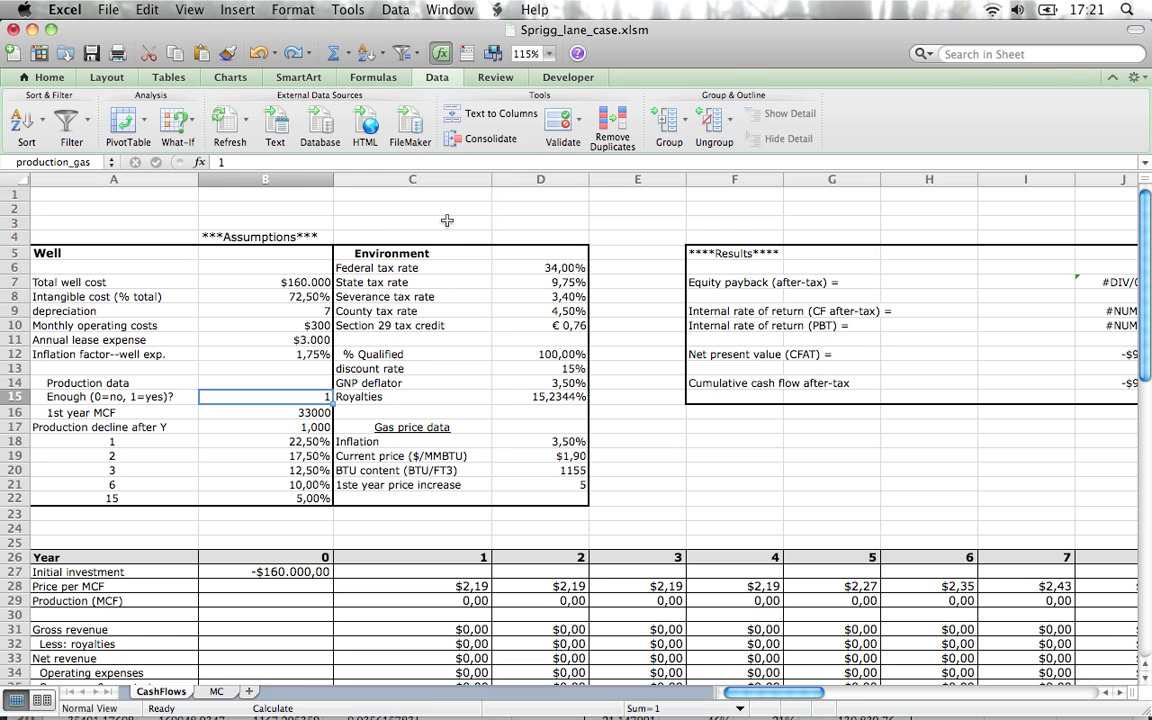
pyautogui.click(186, 119)
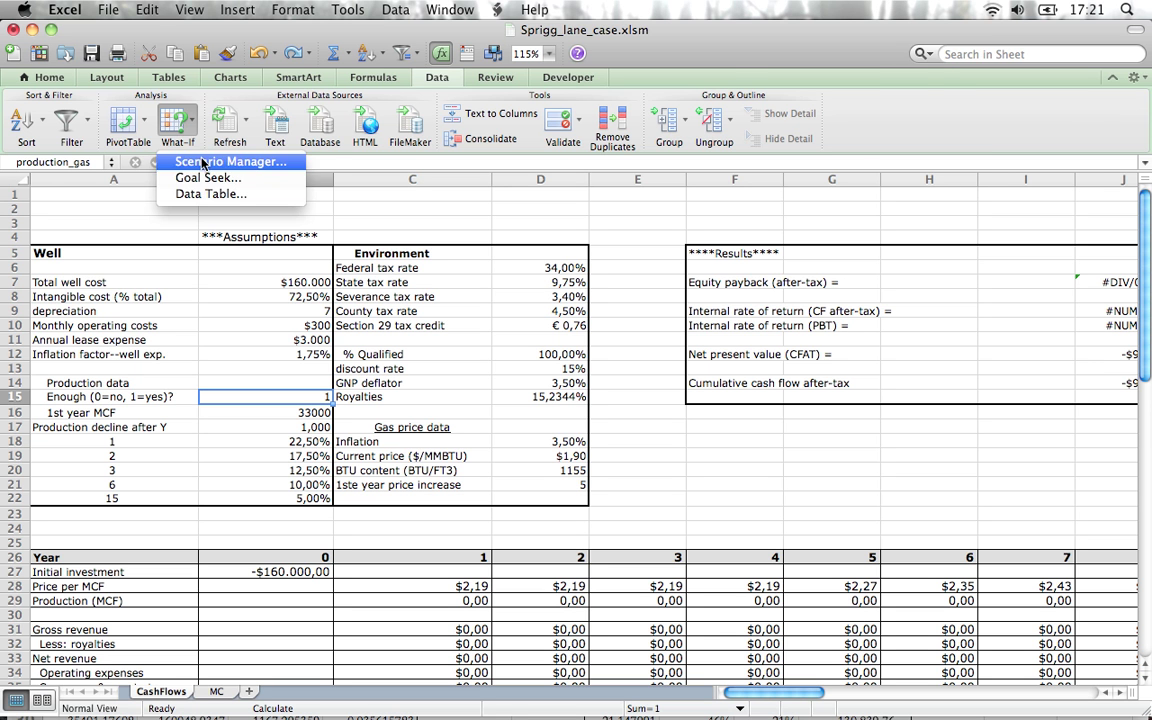
pyautogui.click(195, 162)
pyautogui.click(806, 163)
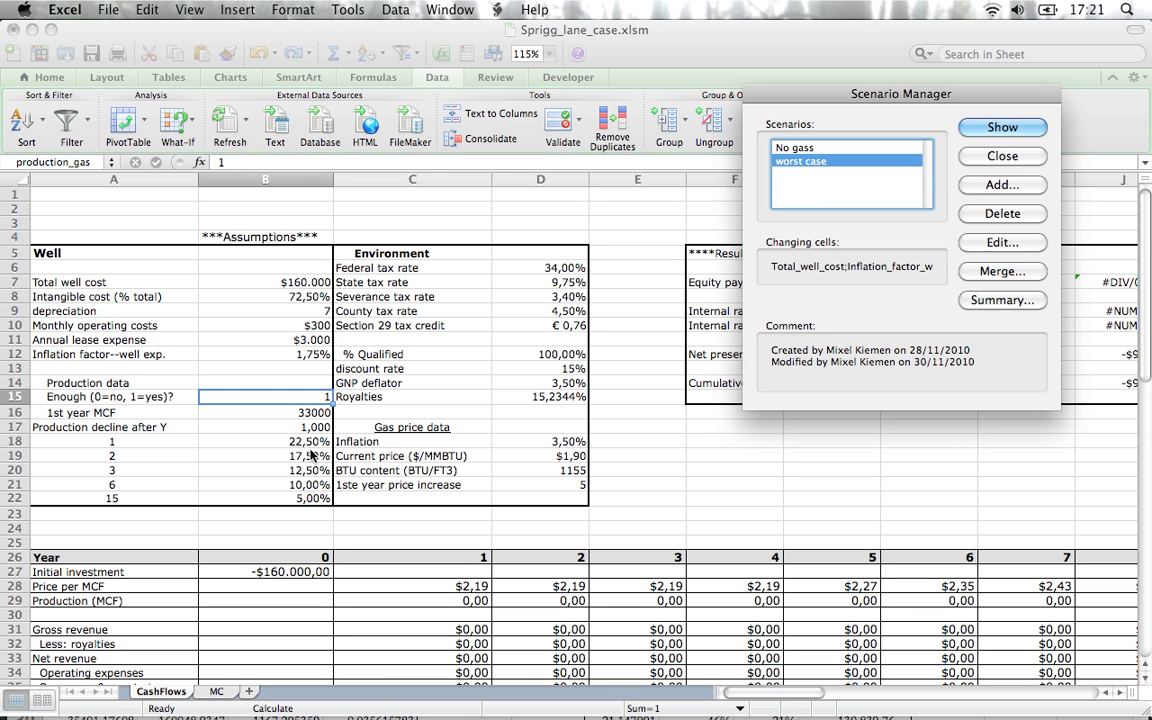
pyautogui.click(1005, 127)
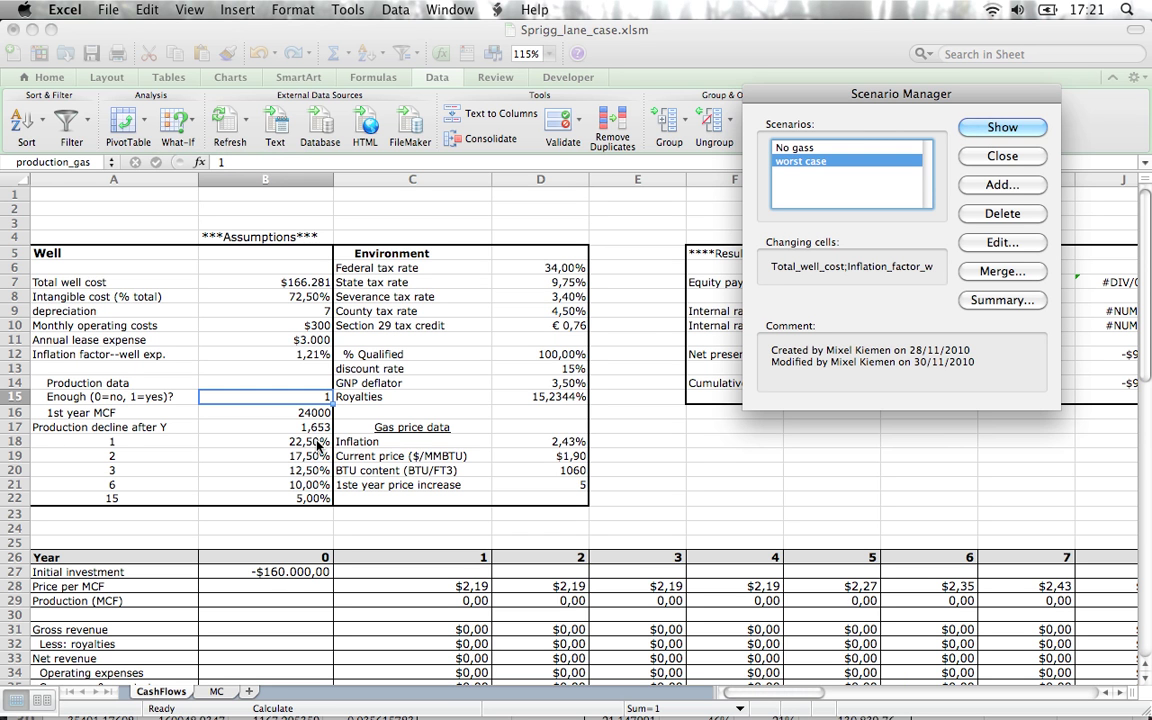
pyautogui.click(985, 159)
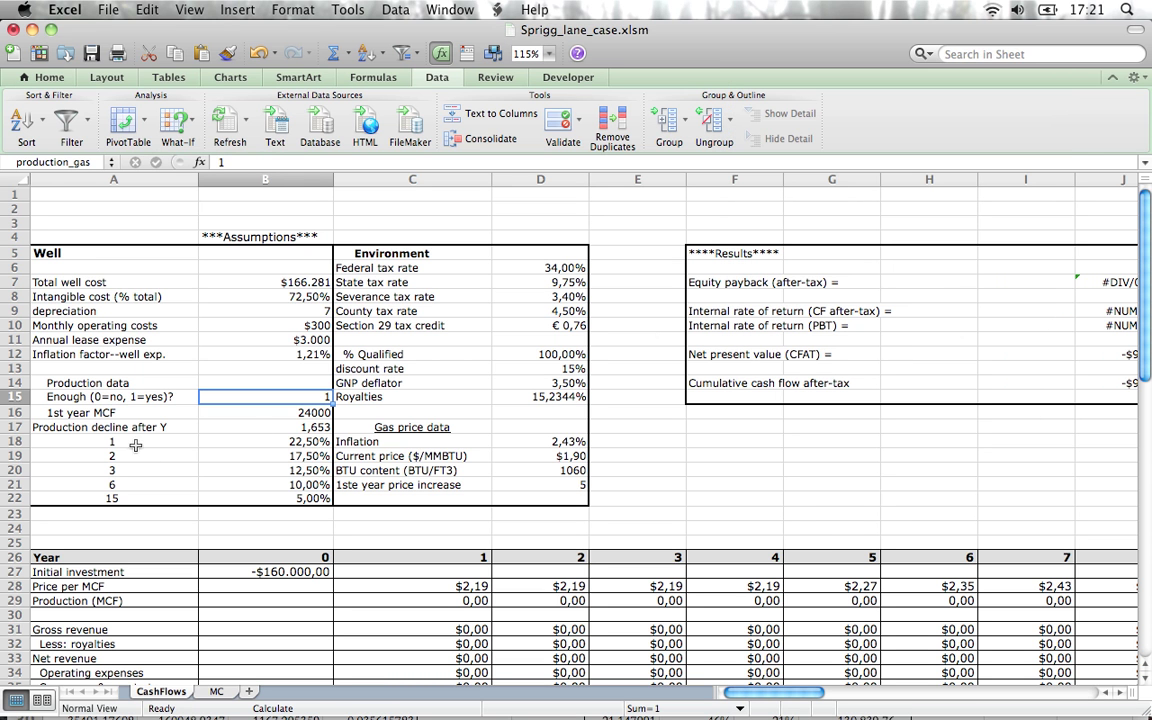
# Inspect the worst-case year-1 decline rate formula in B18
pyautogui.scroll(-1, 232, 490)
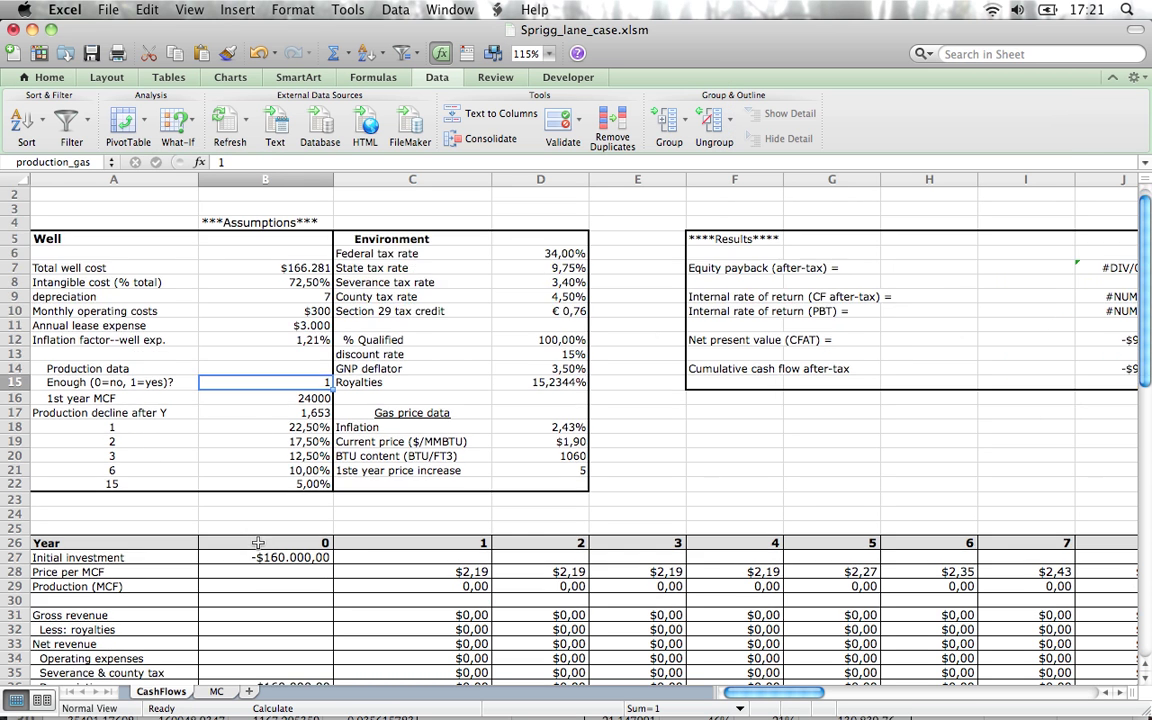
pyautogui.click(272, 430)
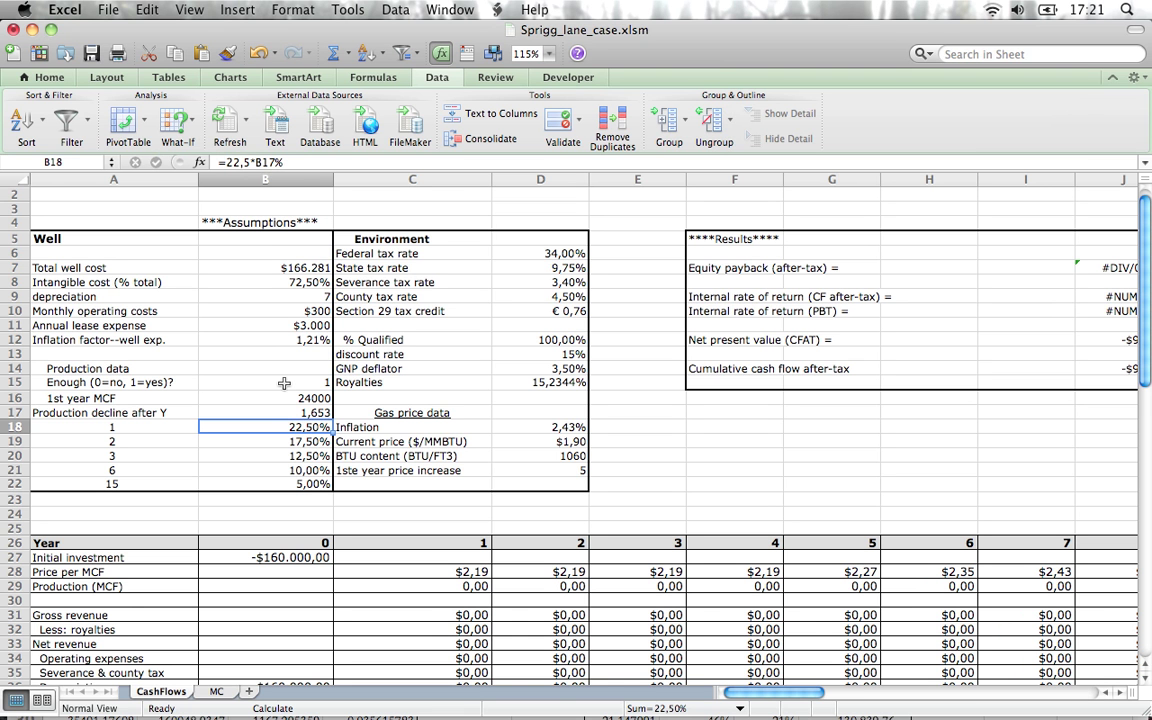
pyautogui.scroll(-3, 289, 449)
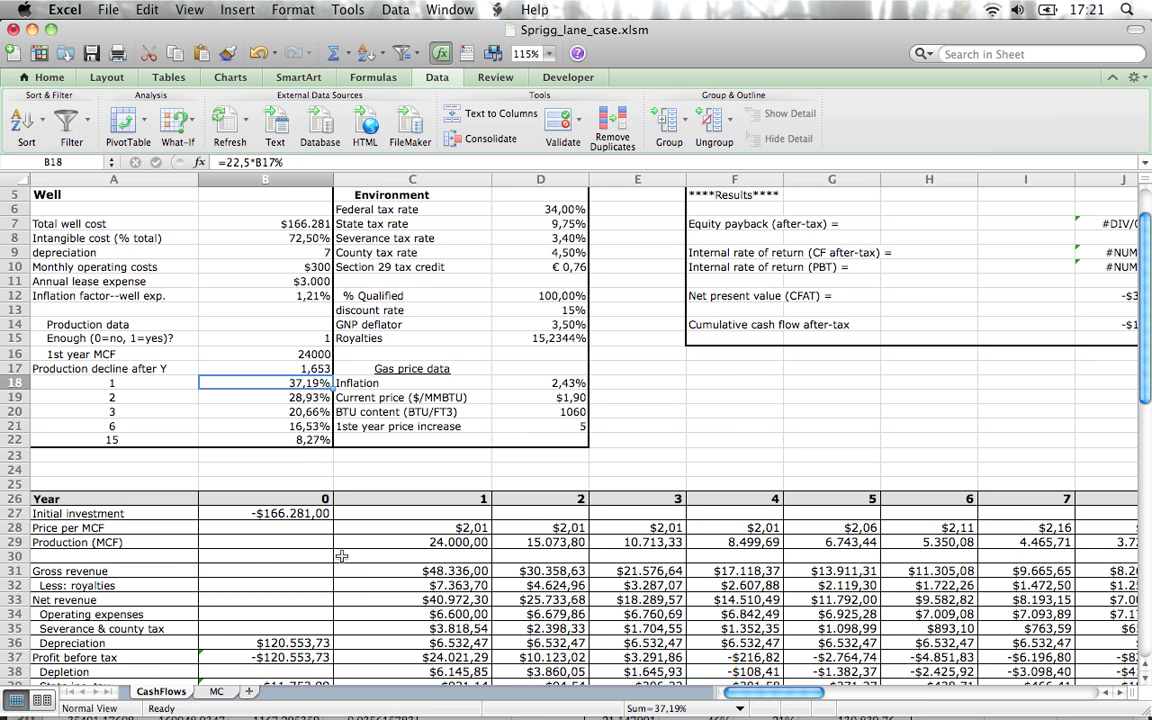
# Review the production formulas along row 29, starting from 24.000,00 MCF in year 1
pyautogui.click(431, 541)
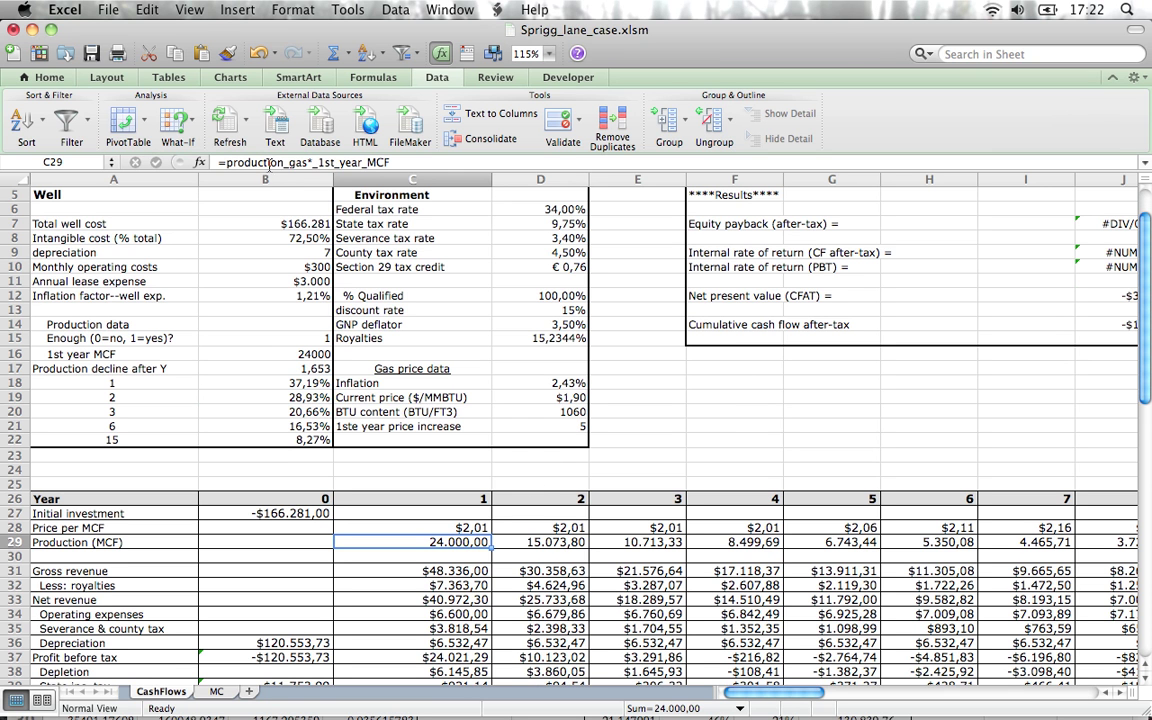
pyautogui.click(503, 546)
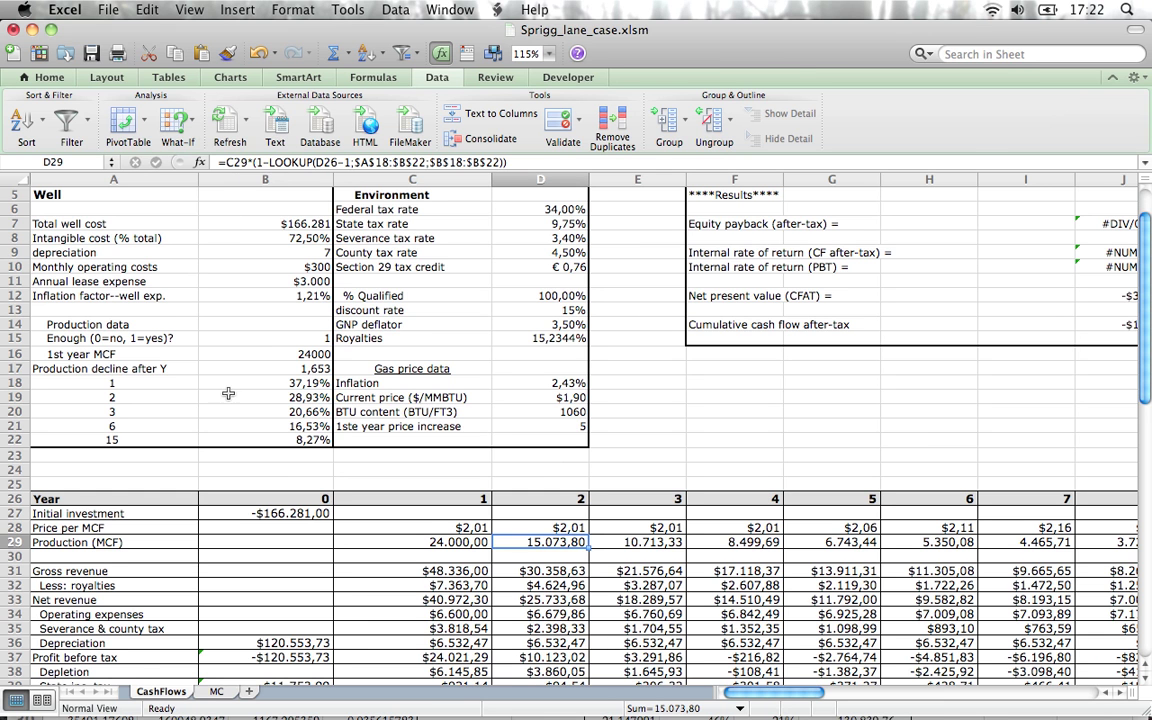
pyautogui.click(514, 162)
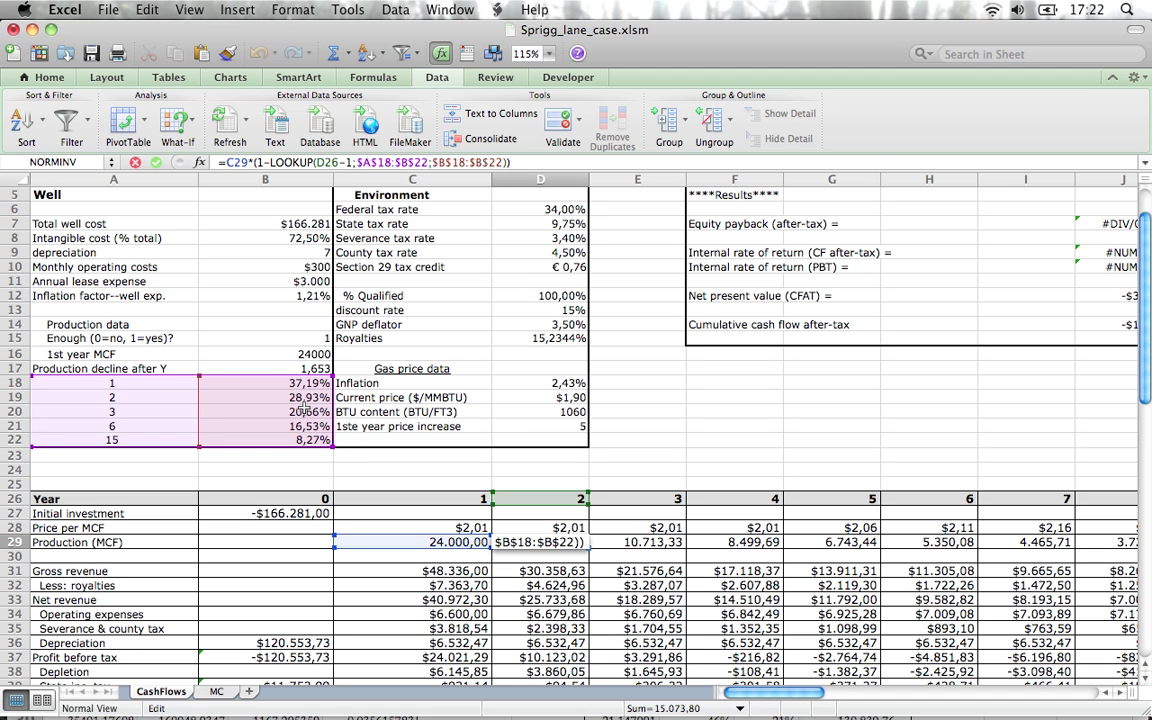
pyautogui.press('Tab')
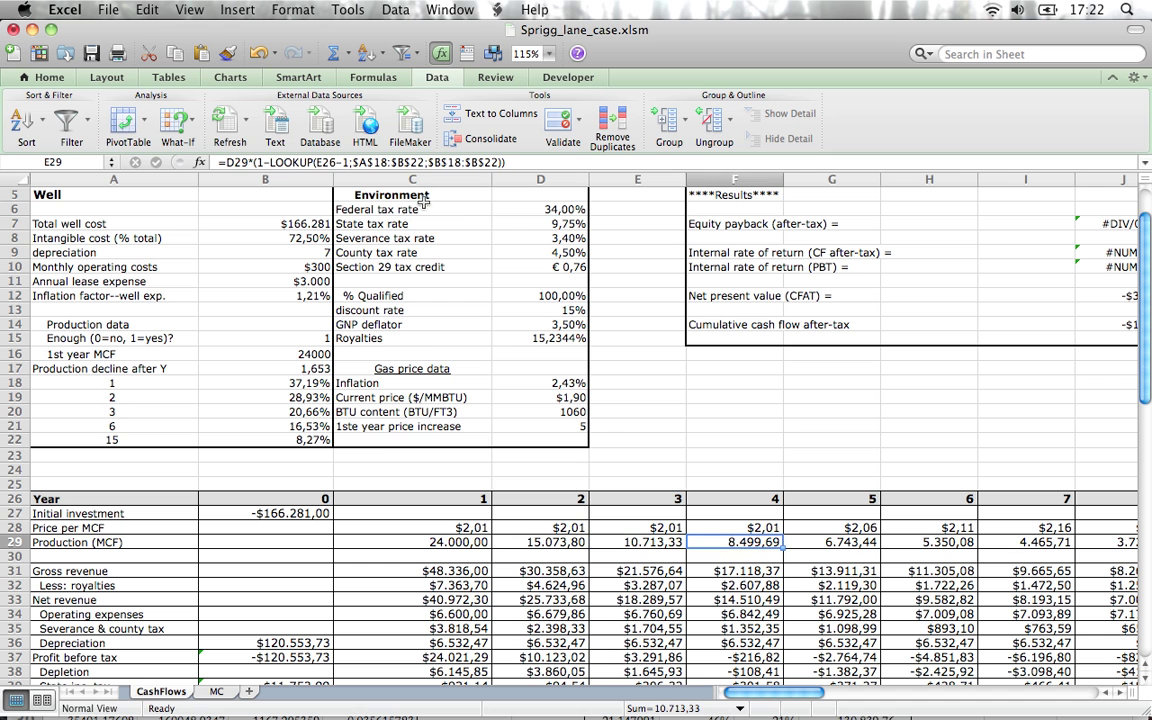
pyautogui.press('Tab')
pyautogui.press('Tab')
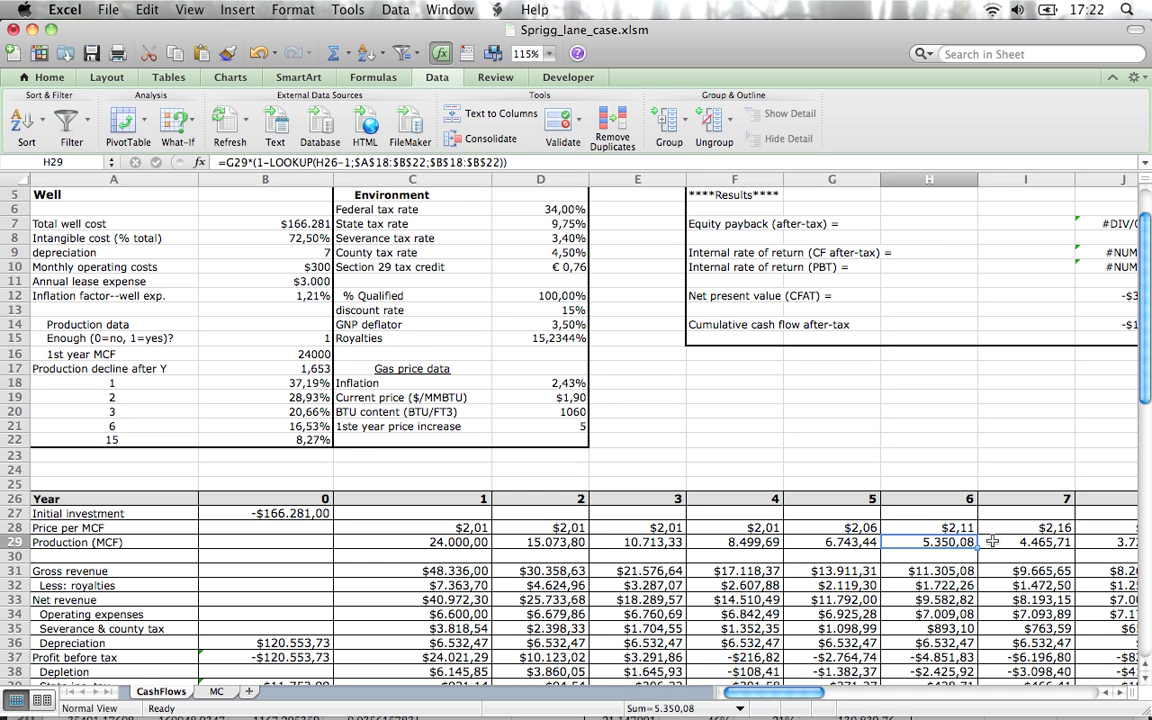
pyautogui.press('Left')
pyautogui.press('Left')
pyautogui.press('Left')
pyautogui.press('Left')
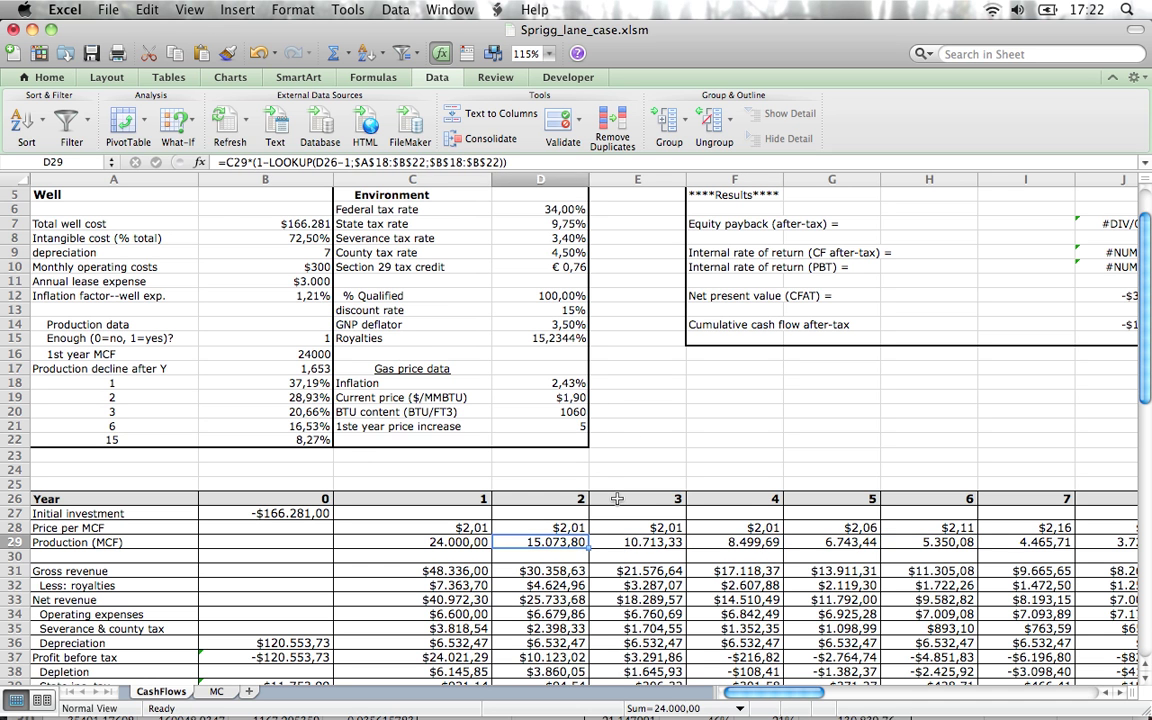
pyautogui.press('Right')
pyautogui.press('Right')
# Check the worst-case Results block showing NPV −$30.387
pyautogui.scroll(-5, 515, 495)
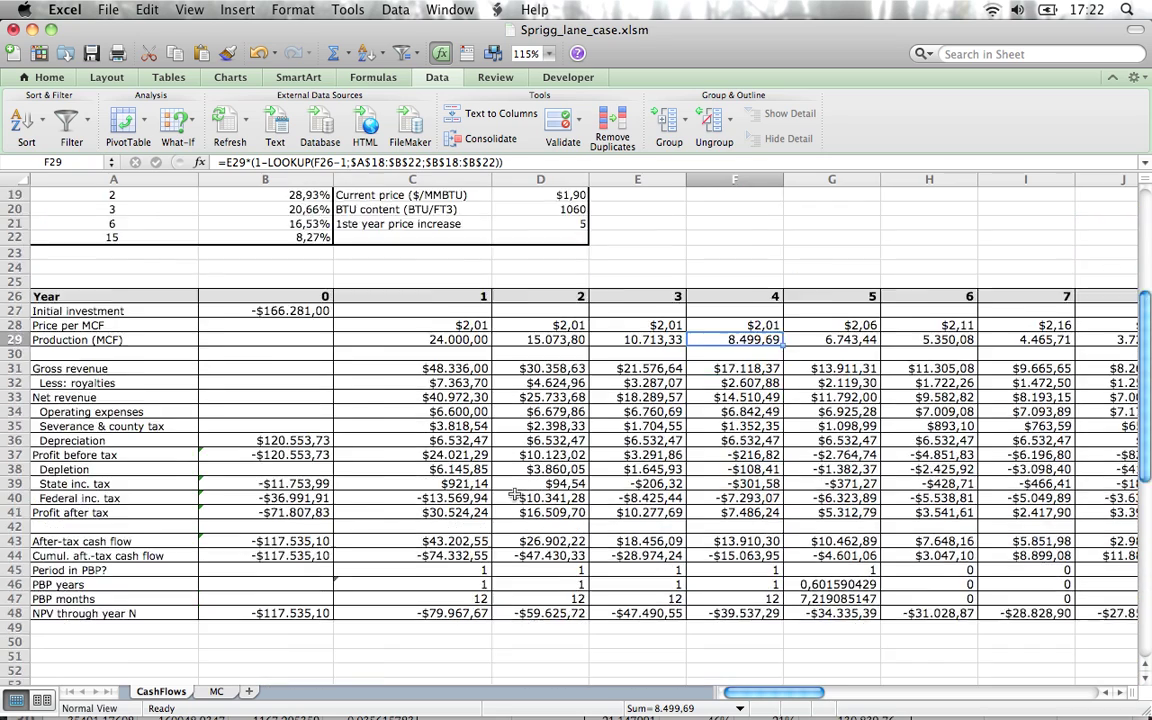
pyautogui.scroll(-2, 515, 495)
pyautogui.hscroll(10, 515, 495)
pyautogui.scroll(5, 515, 495)
pyautogui.hscroll(-8, 515, 495)
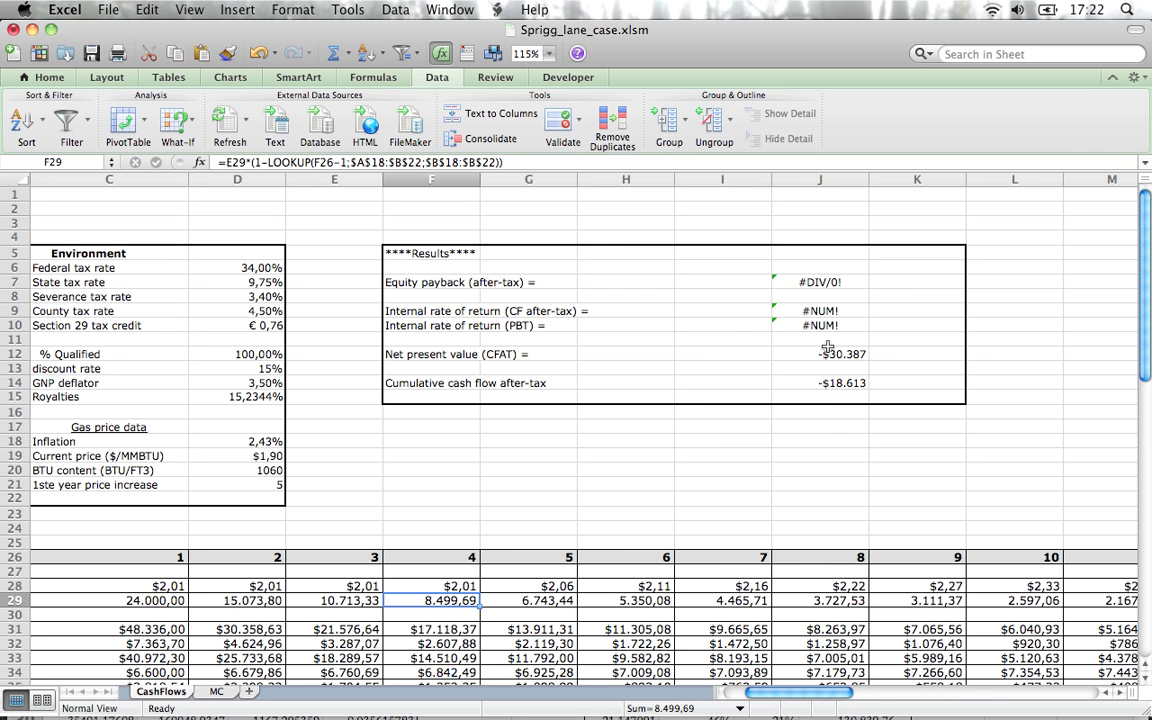
pyautogui.hscroll(-3, 826, 354)
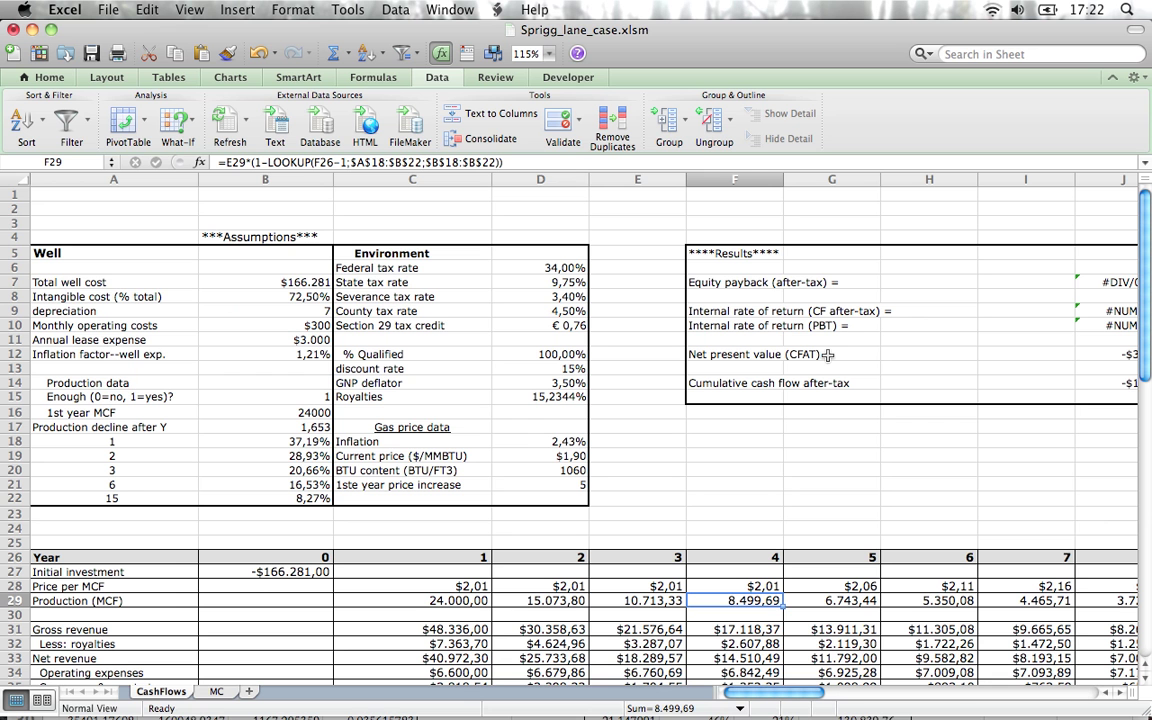
# Undo the scenario so well cost is $160.000, 1st year MCF 33000, inflation 3,50%
pyautogui.click(255, 52)
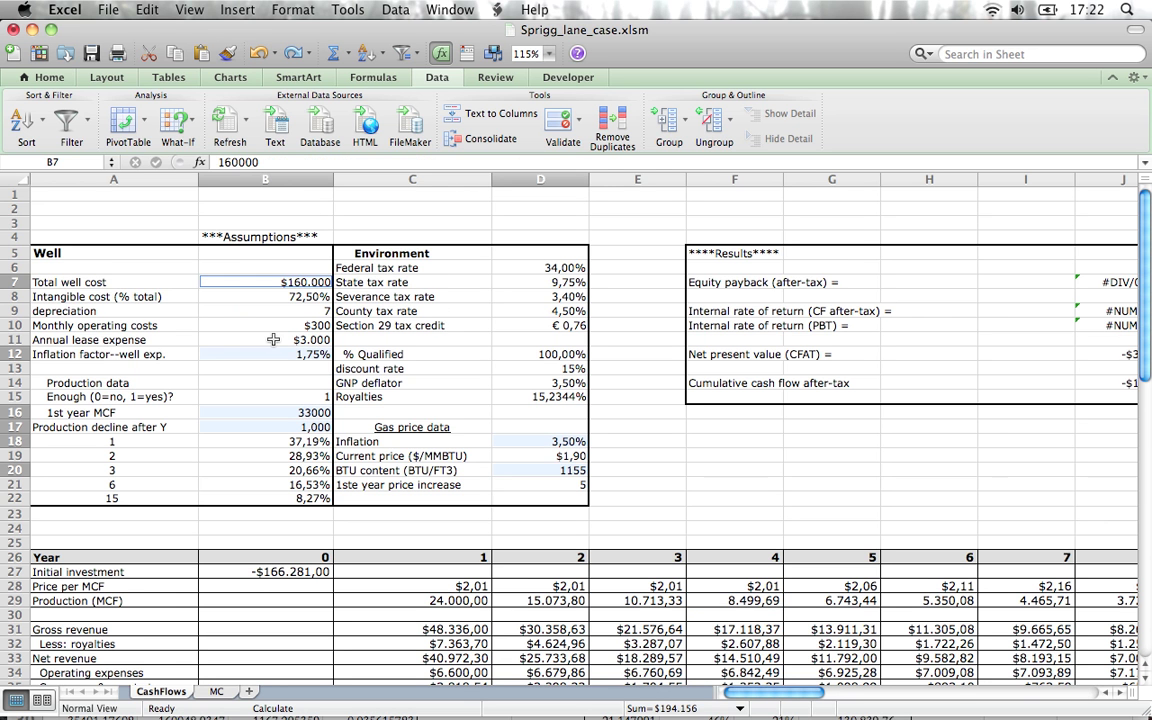
pyautogui.scroll(-6, 273, 340)
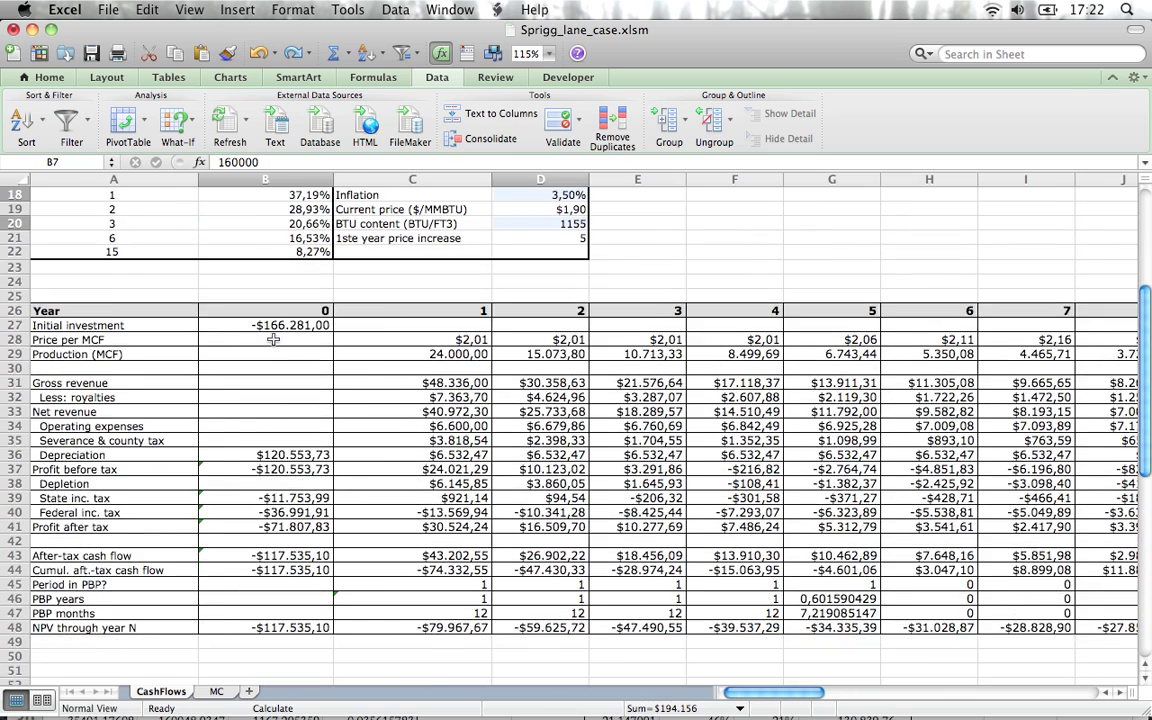
pyautogui.hscroll(15, 273, 340)
pyautogui.hscroll(-8, 273, 340)
pyautogui.scroll(2, 273, 340)
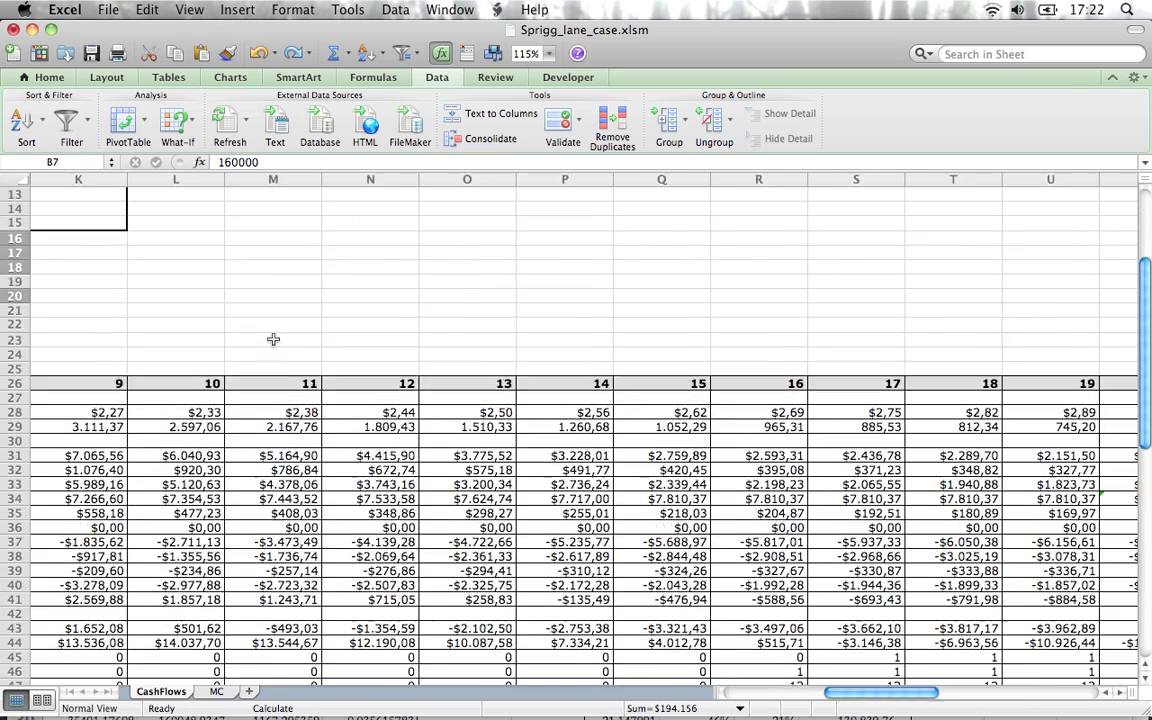